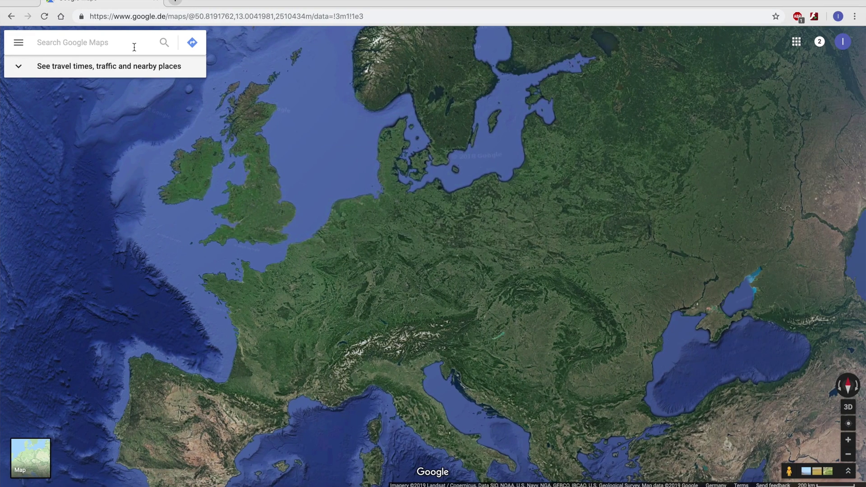
Frame Europe on the satellite map, check that labels are off, and capture a screenshot of that region.
scroll(426, 163, "up", 2)
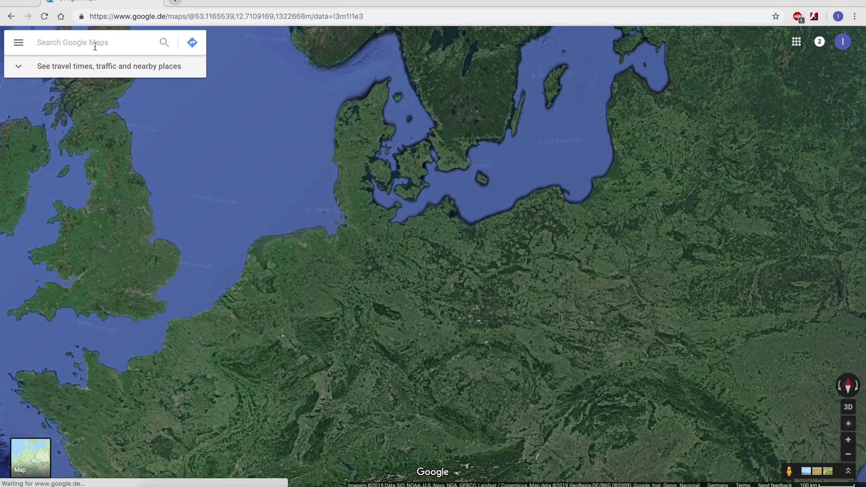
left_click(19, 43)
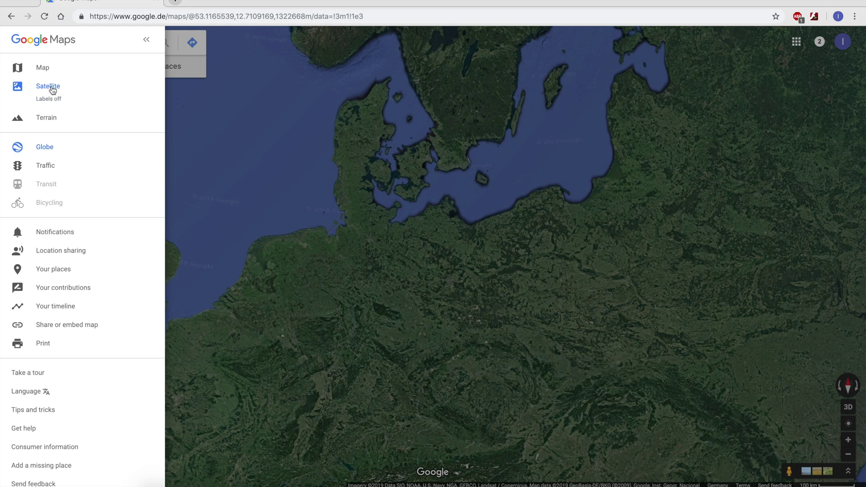
left_click(146, 39)
scroll(263, 191, "down", 3)
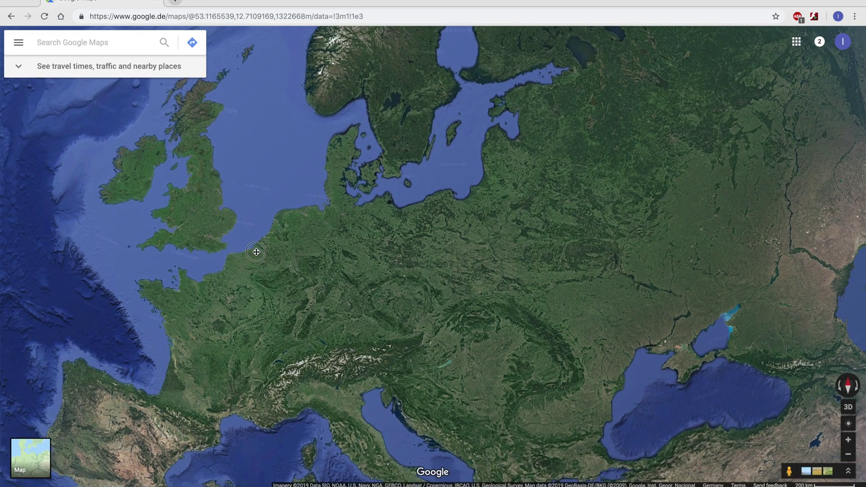
left_click_drag(256, 252, 484, 206)
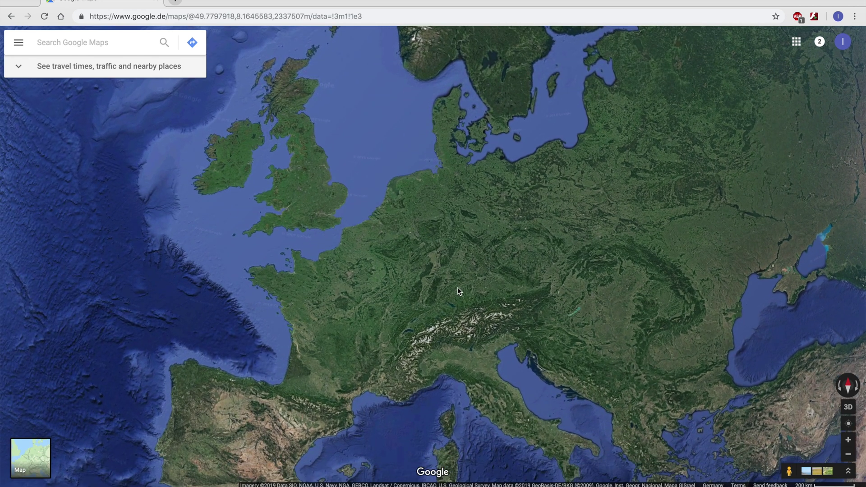
scroll(457, 285, "down", 1)
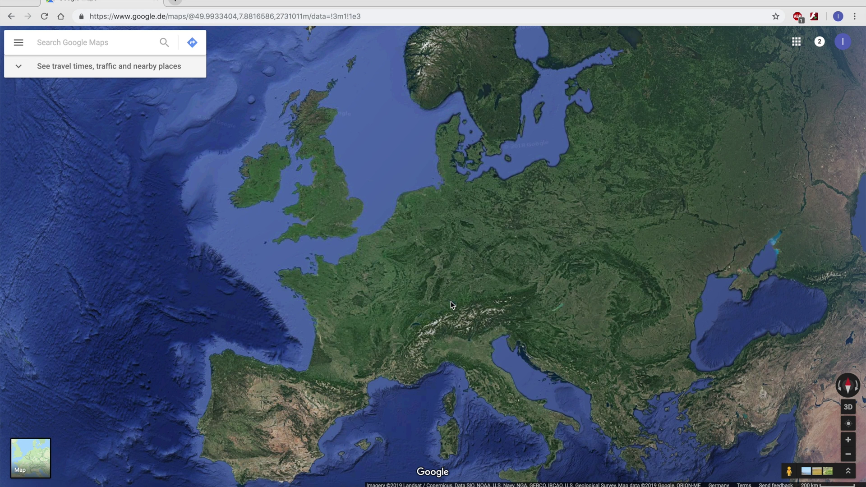
key("super+shift+4")
left_click_drag(136, 81, 751, 455)
Capture a screenshot of the satellite map framed on the whole city of Berlin and its surroundings.
scroll(433, 183, "up", 6)
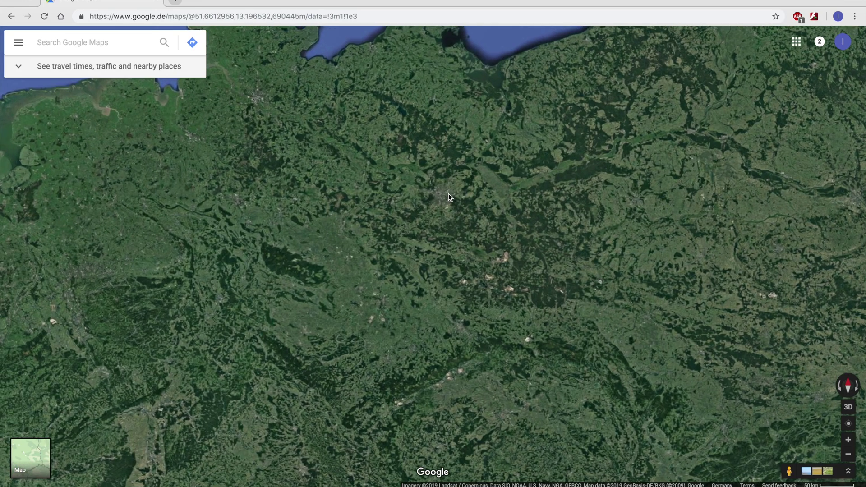
scroll(429, 207, "up", 4)
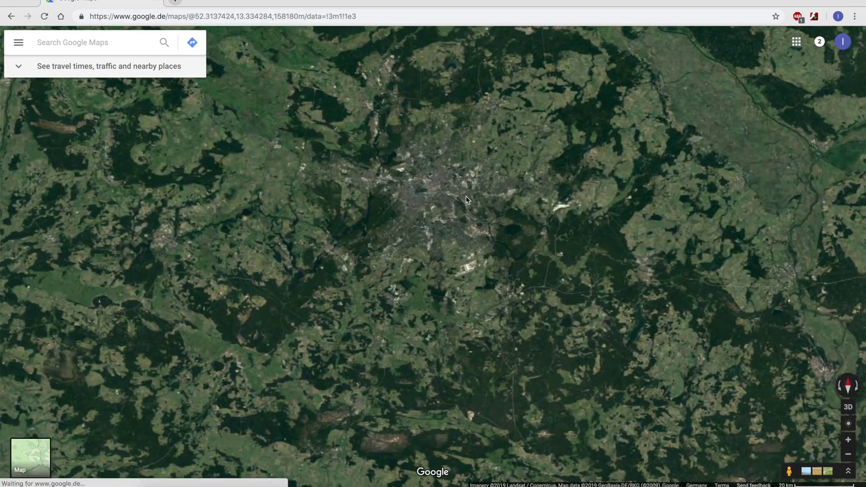
scroll(433, 232, "up", 2)
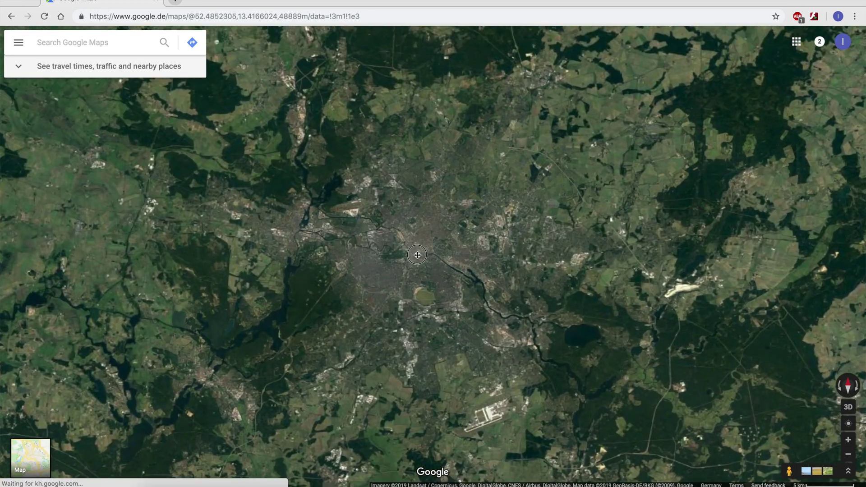
key("super+shift+4")
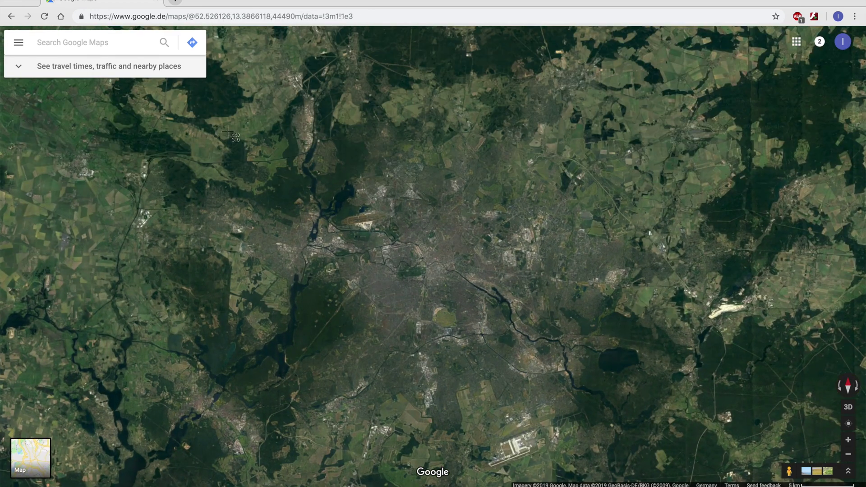
key("Escape")
Capture a close-up satellite screenshot of Berlin's city centre around the river.
scroll(471, 299, "up", 6)
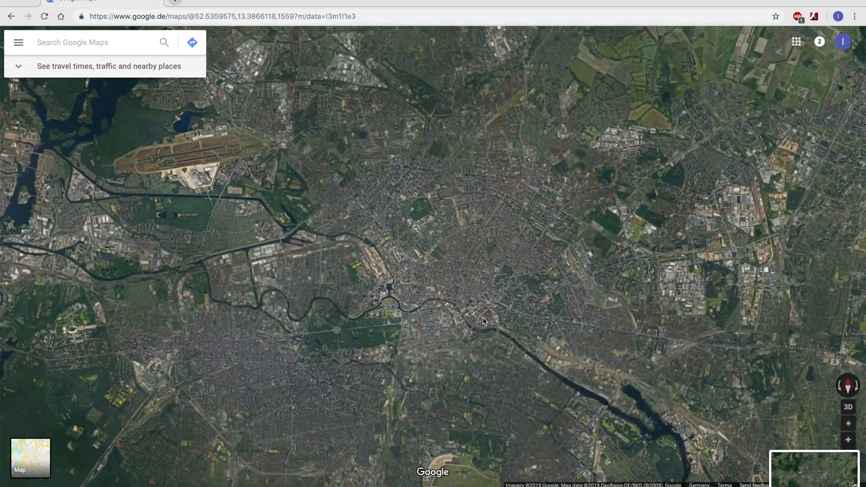
scroll(513, 359, "up", 3)
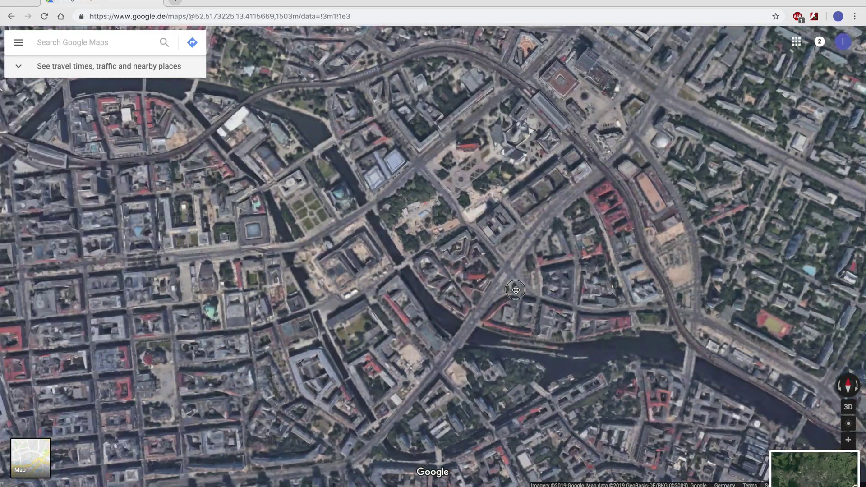
left_click_drag(513, 291, 550, 201)
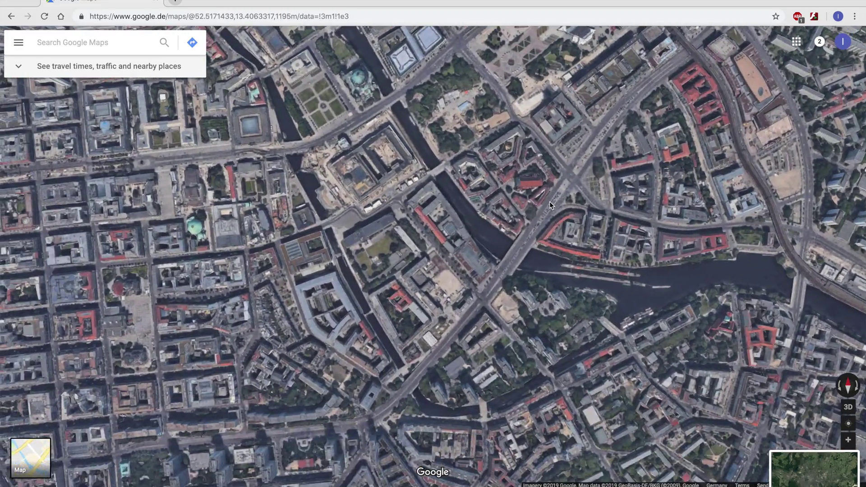
scroll(422, 164, "up", 1)
left_click_drag(422, 165, 379, 266)
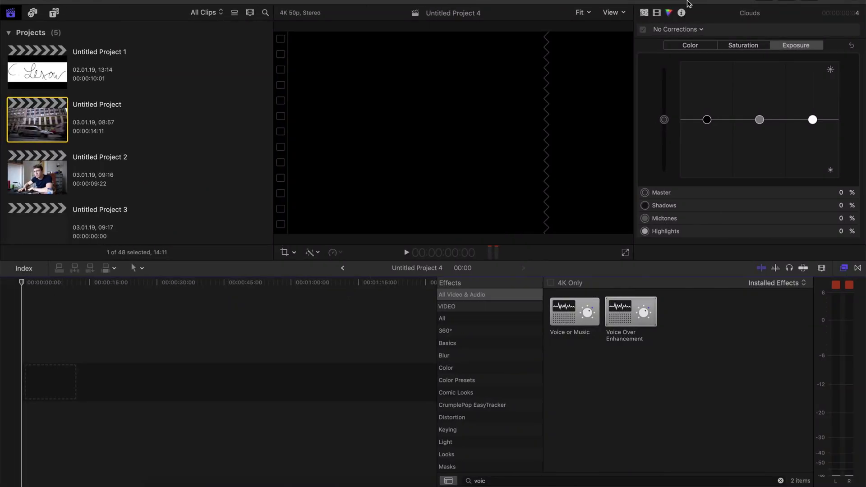
Switch to Final Cut Pro and import the three new map screenshots from the desktop into the event browser.
left_click_drag(688, 1, 559, 1)
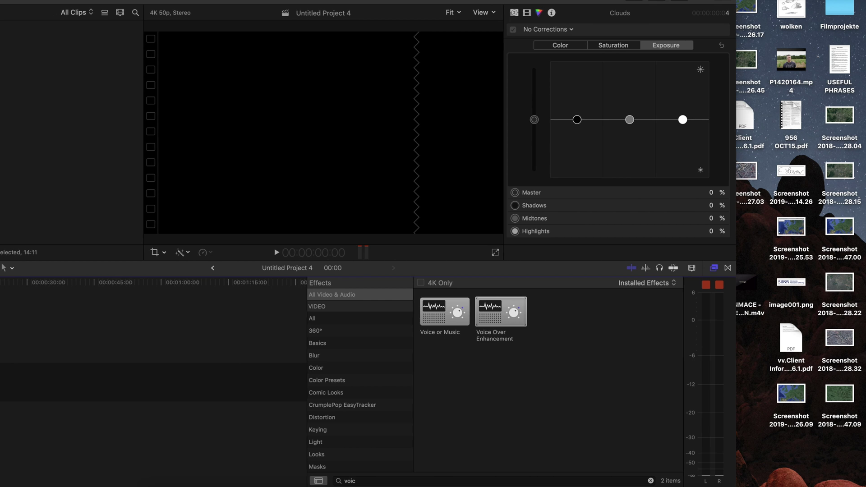
left_click_drag(745, 174, 126, 121)
Add the Europe screenshot (09.26.17) to the start of the Untitled Project 4 timeline and crop it to fill the frame.
left_click(198, 132)
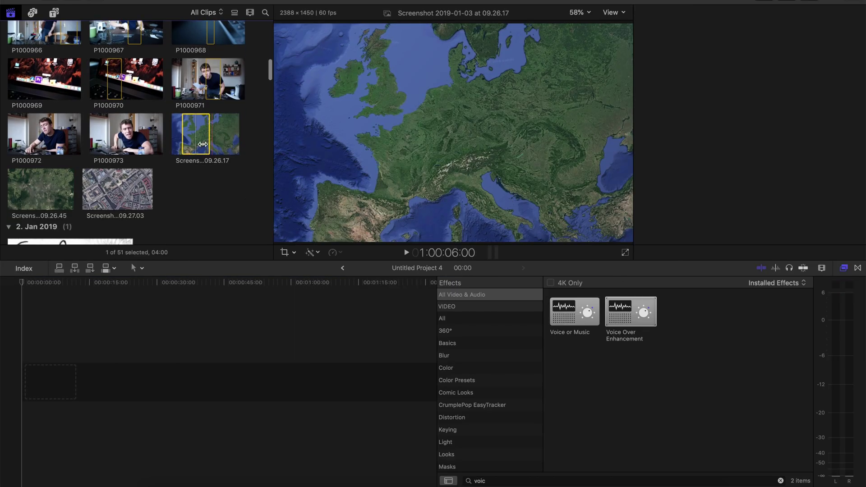
left_click_drag(198, 130, 29, 382)
key("shift+c")
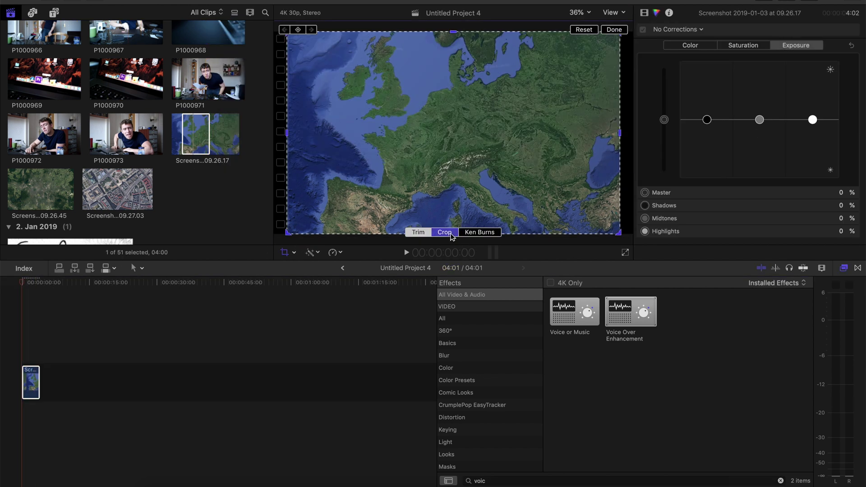
left_click(446, 233)
left_click(624, 31)
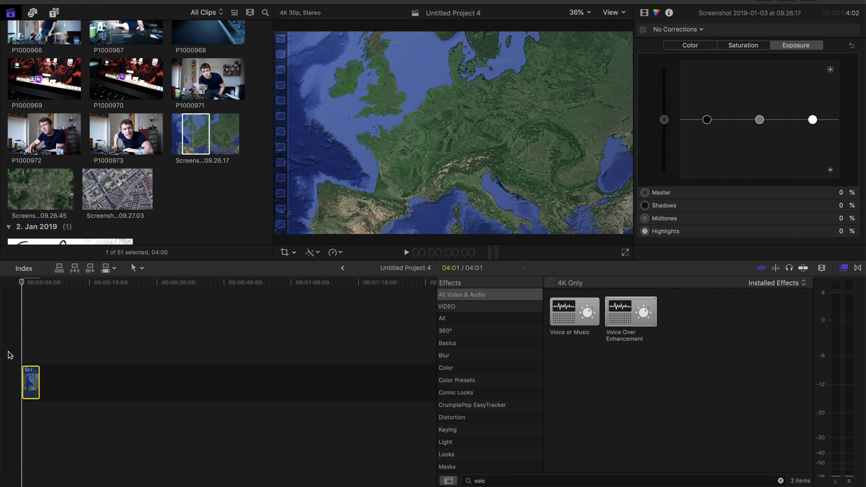
Find the 368 Intro clip in the browser and place it beneath the Europe screenshot at the timeline's start.
key("shift+z")
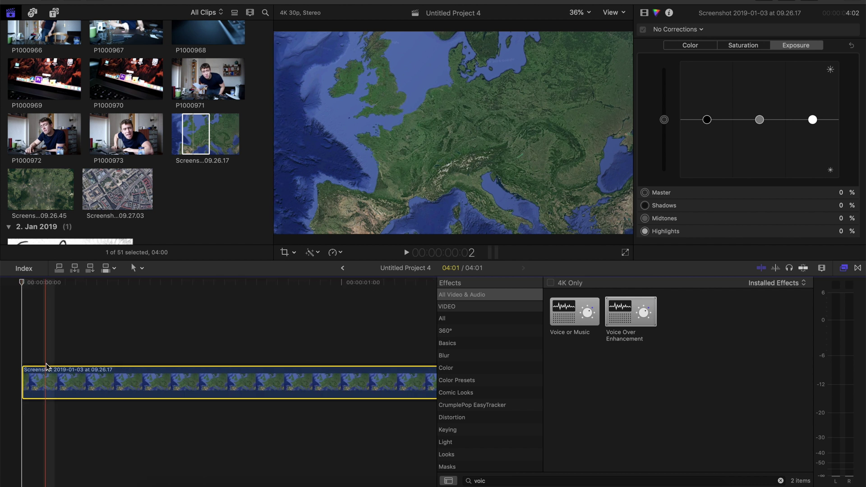
scroll(148, 167, "down", 15)
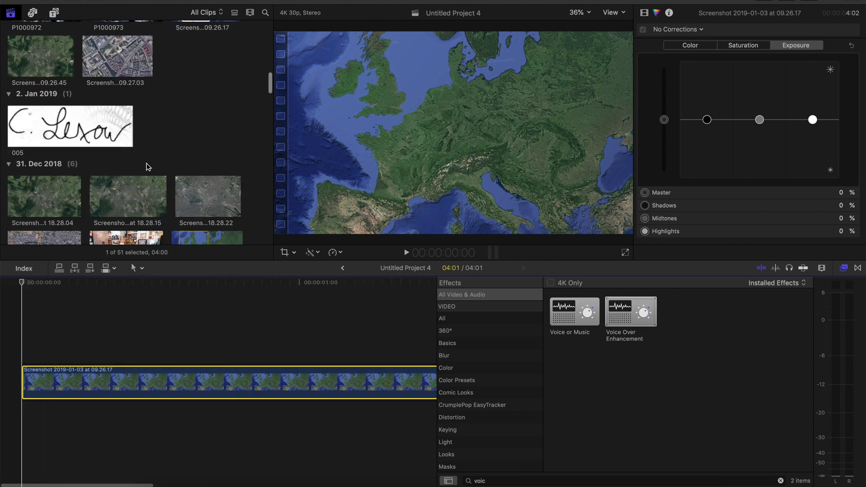
scroll(147, 167, "up", 10)
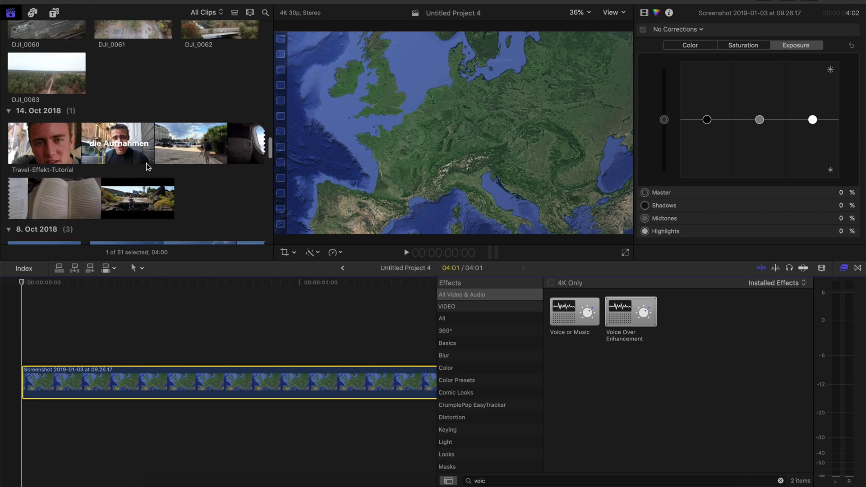
scroll(147, 167, "up", 10)
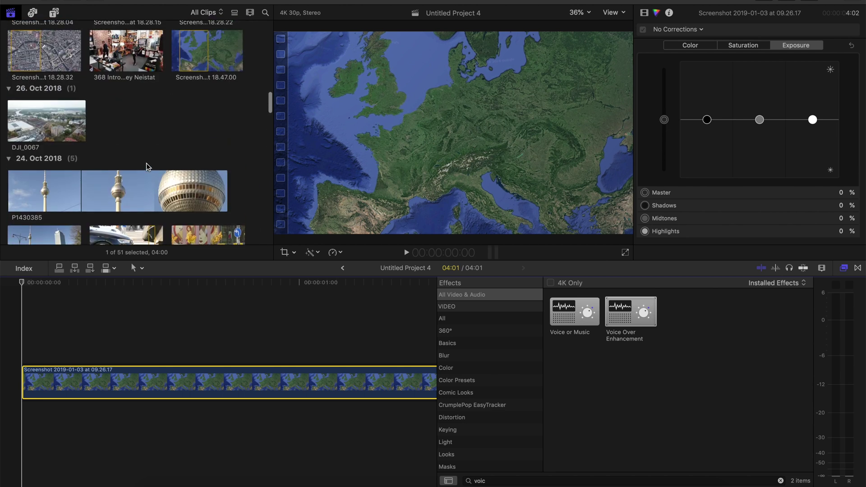
scroll(147, 167, "down", 10)
left_click_drag(126, 46, 14, 445)
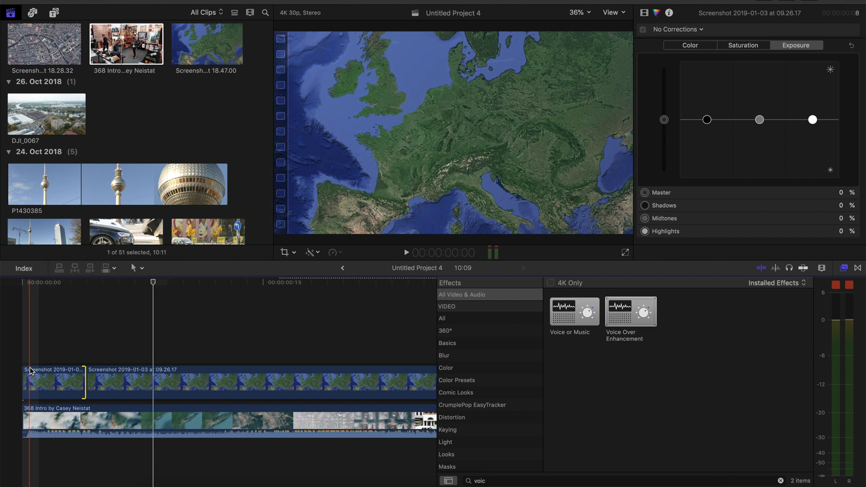
Trim the end of the second Europe clip so it lasts four frames.
left_click(35, 359)
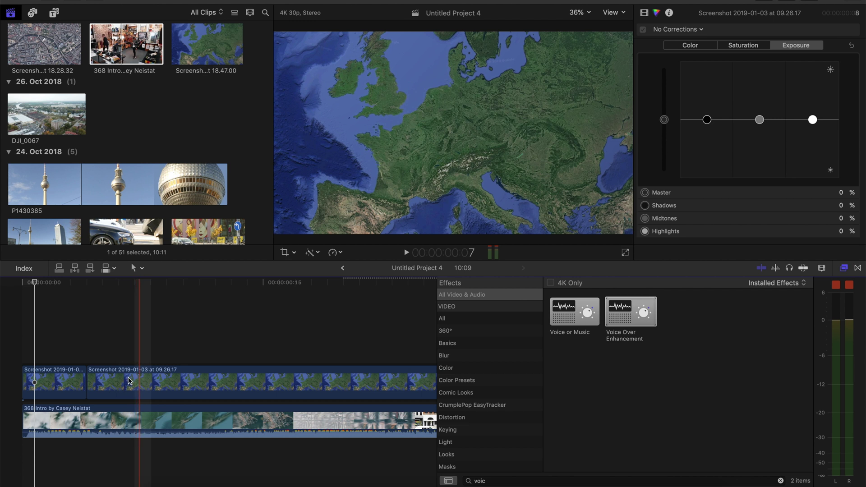
key("alt+]")
left_click(113, 378)
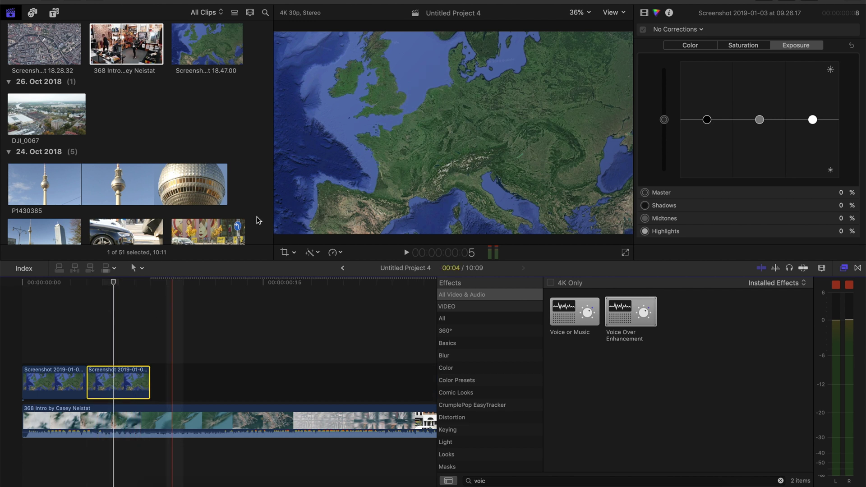
Apply Ken Burns to the second Europe clip, zooming from the full image to a small end frame over Germany, and open its easing options.
left_click(284, 253)
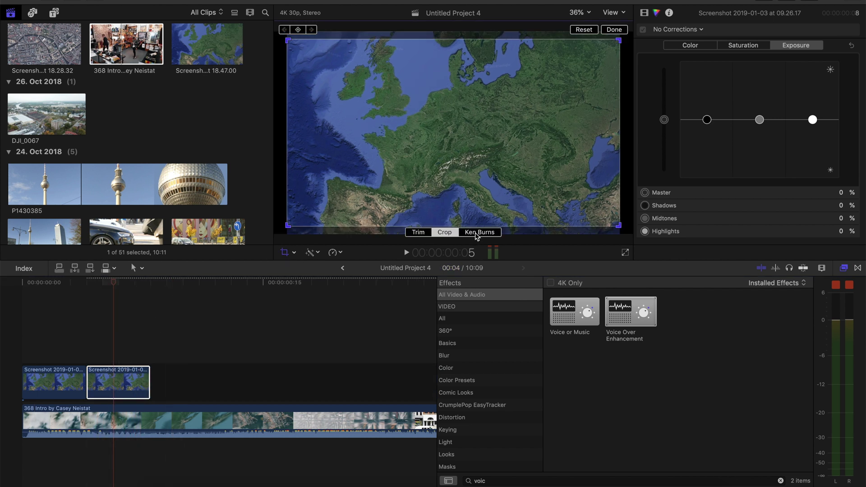
left_click(477, 233)
left_click_drag(312, 54, 483, 175)
left_click(561, 195)
left_click_drag(560, 196, 464, 132)
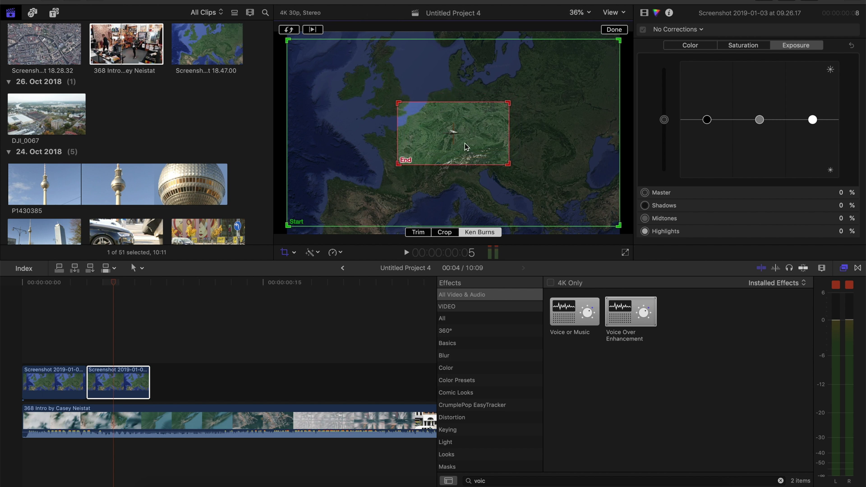
right_click(442, 174)
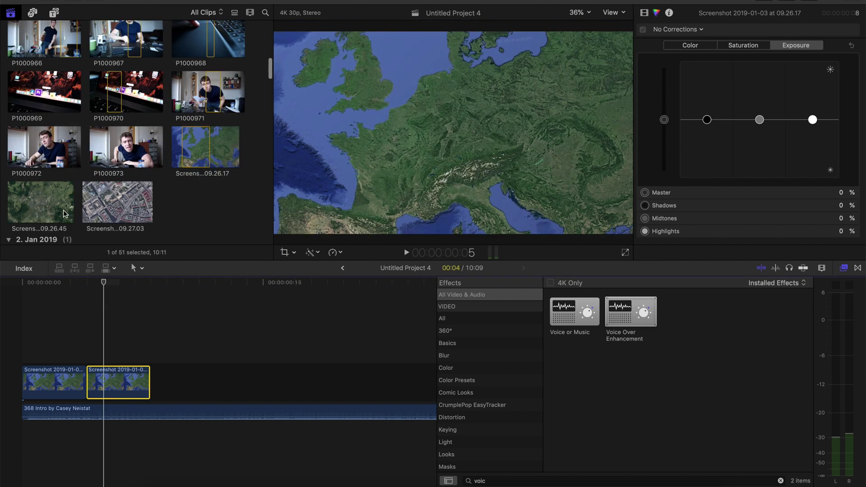
Add the whole-city Berlin screenshot (09.26.45) after the Europe clips and crop it to fill the frame.
left_click_drag(28, 198, 182, 361)
left_click(180, 352)
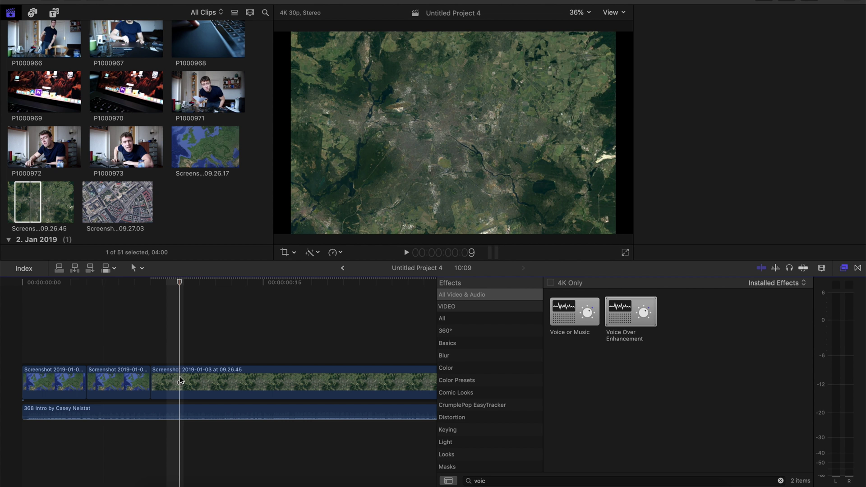
left_click(180, 379)
left_click(285, 252)
left_click(449, 232)
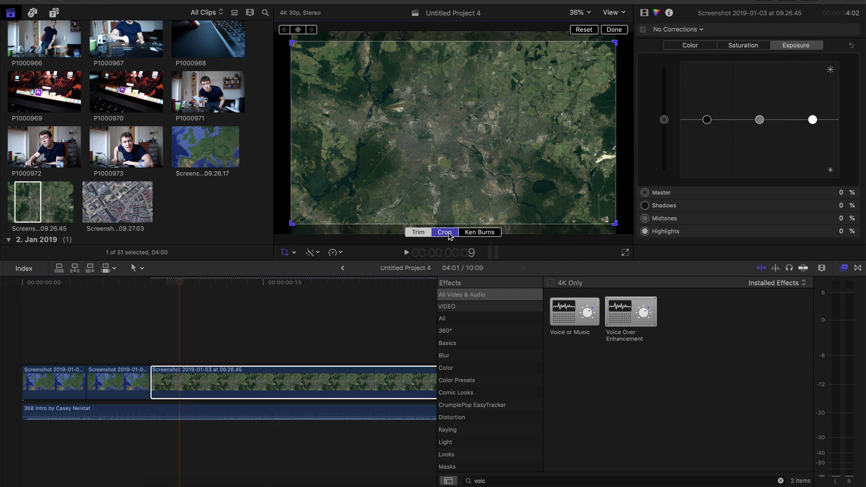
left_click(614, 30)
Trim the end of the whole-city Berlin clip so it lasts four frames.
left_click(198, 388)
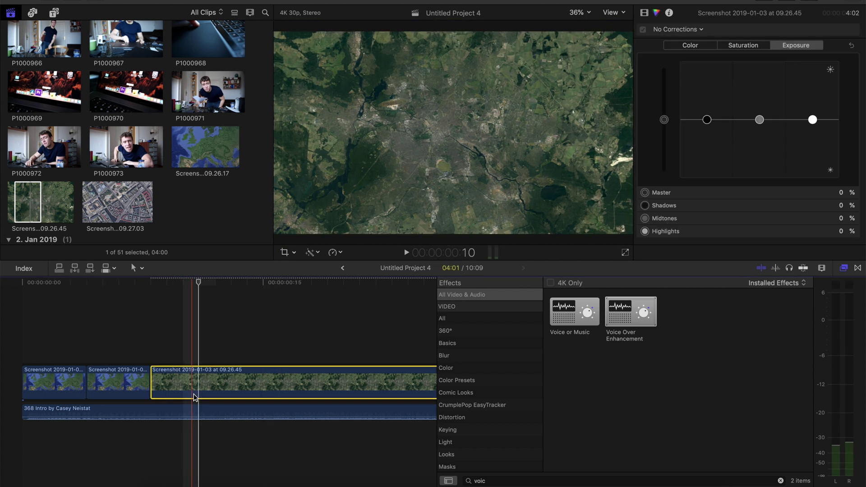
left_click(222, 391)
key("alt+]")
Apply Ken Burns to the whole-city Berlin clip with start and end swapped, a small end frame on the city centre, and Linear easing.
left_click(285, 251)
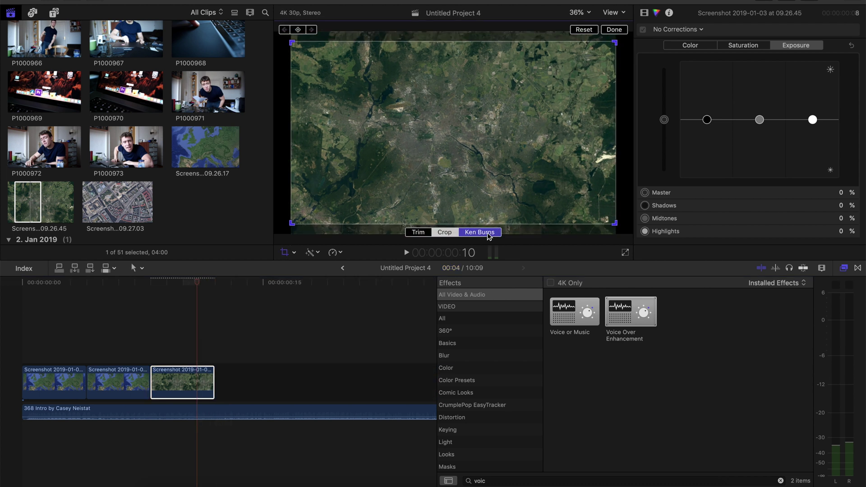
left_click(489, 234)
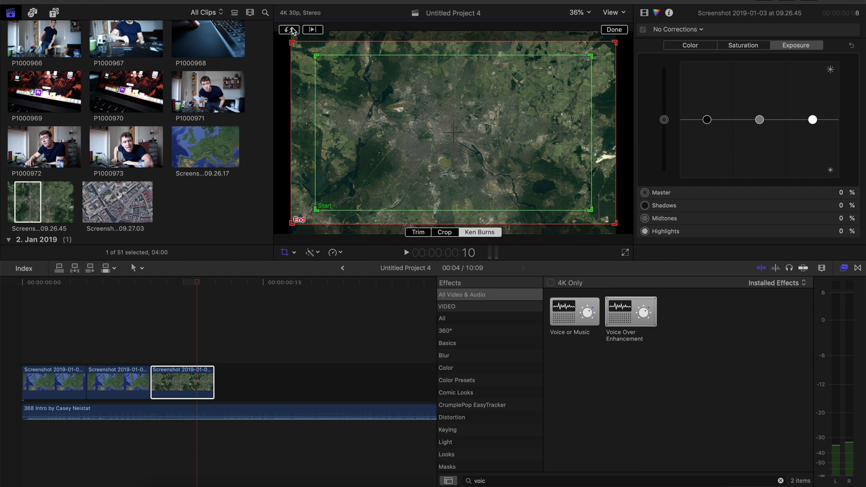
left_click(293, 30)
left_click_drag(317, 57, 499, 157)
left_click_drag(577, 192, 487, 141)
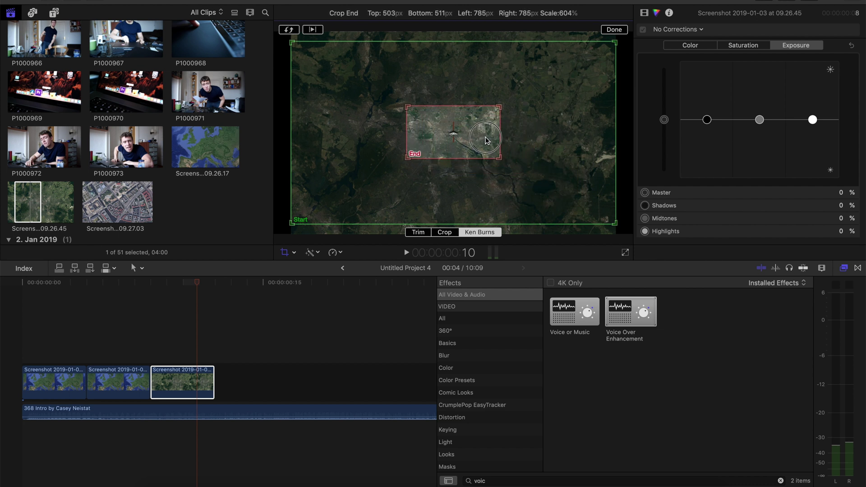
left_click_drag(500, 107, 487, 116)
right_click(464, 129)
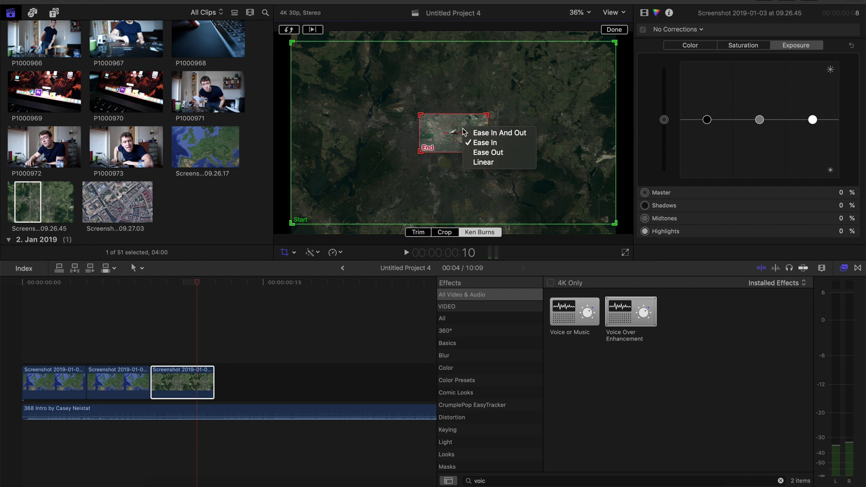
left_click(482, 162)
Add the close-up Berlin screenshot (09.27.03) after the whole-city Berlin clip and trim its end so it lasts four frames.
left_click(113, 203)
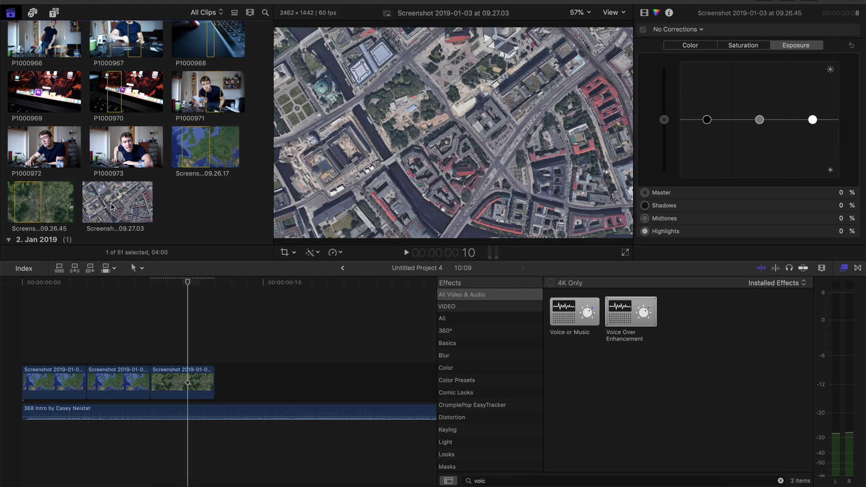
left_click_drag(113, 203, 226, 378)
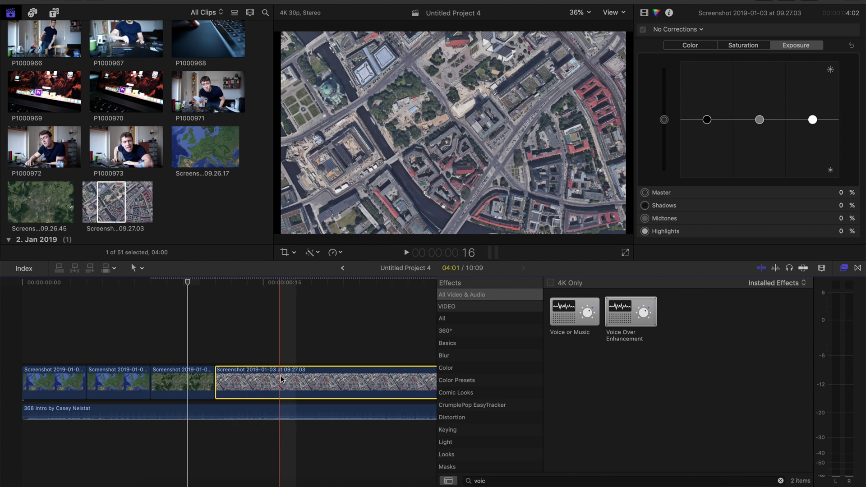
key("alt+]")
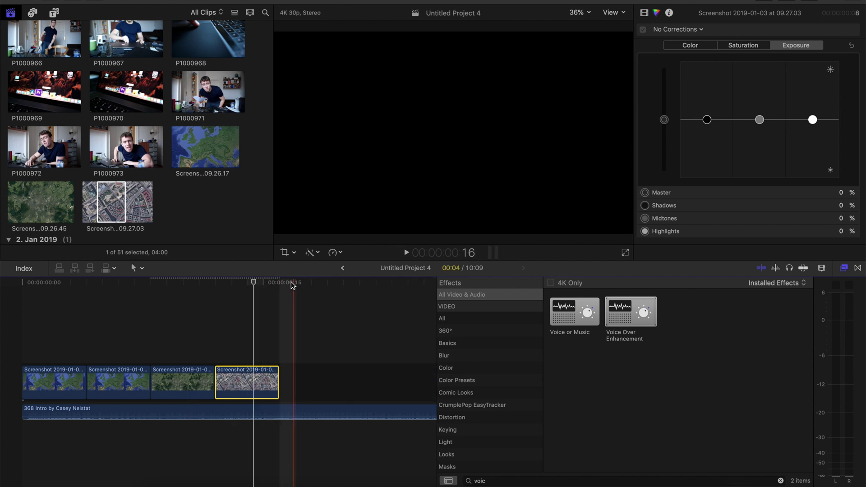
Apply Ken Burns to the close-up Berlin clip, zooming from the full image to a small end frame near the centre.
left_click(284, 252)
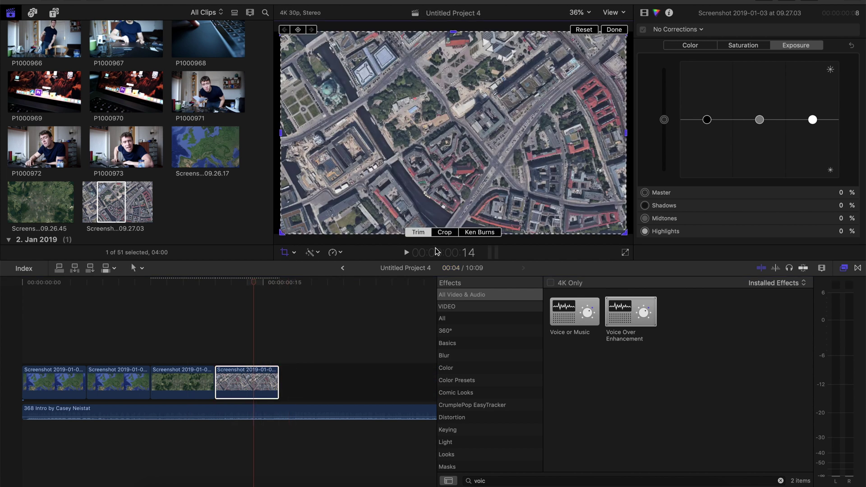
left_click(479, 234)
left_click_drag(301, 49, 468, 141)
left_click_drag(535, 180, 454, 133)
left_click(614, 29)
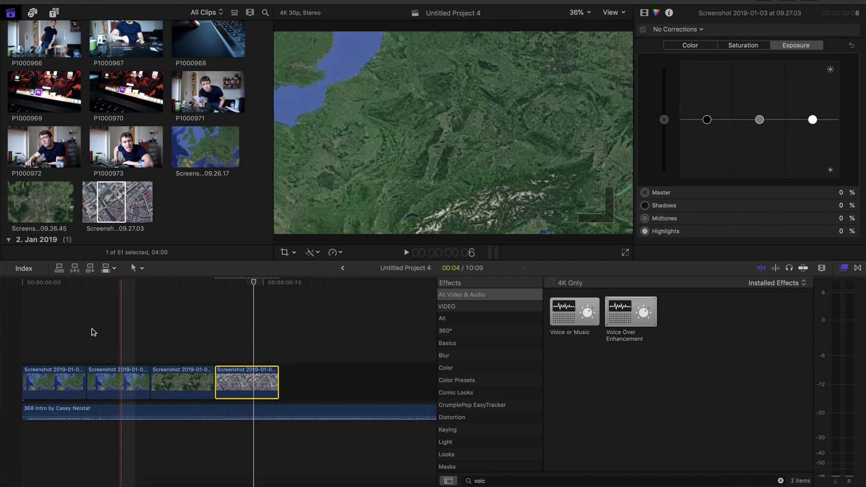
left_click(311, 351)
left_click(242, 363)
right_click(386, 163)
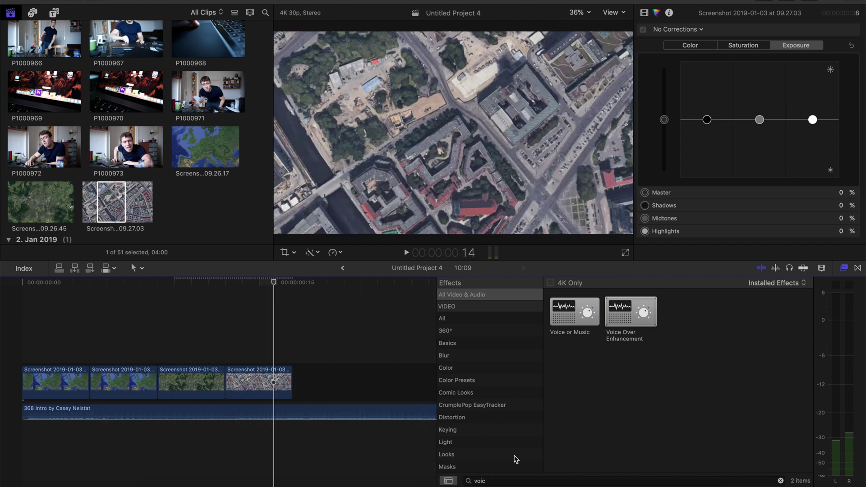
Search the effects for "contr" and apply the Contrast color preset to the map clips.
left_click(515, 482)
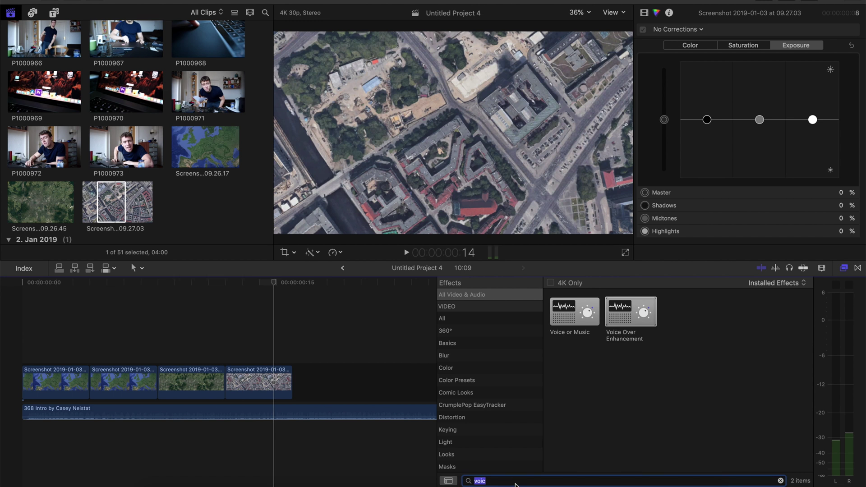
type("contr")
left_click_drag(565, 325, 266, 381)
left_click(194, 303)
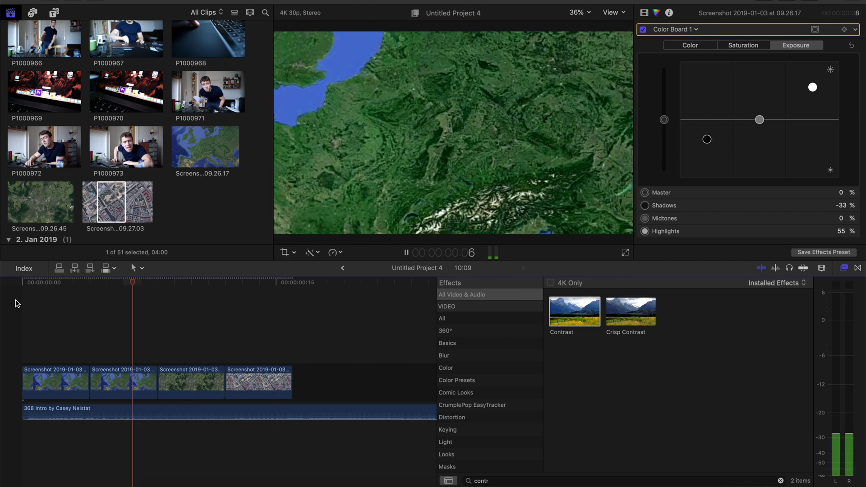
Apply the Zoom blur effect to the close-up Berlin clip and set its Amount to 4.0.
left_click(235, 384)
left_click(521, 482)
left_click(252, 377)
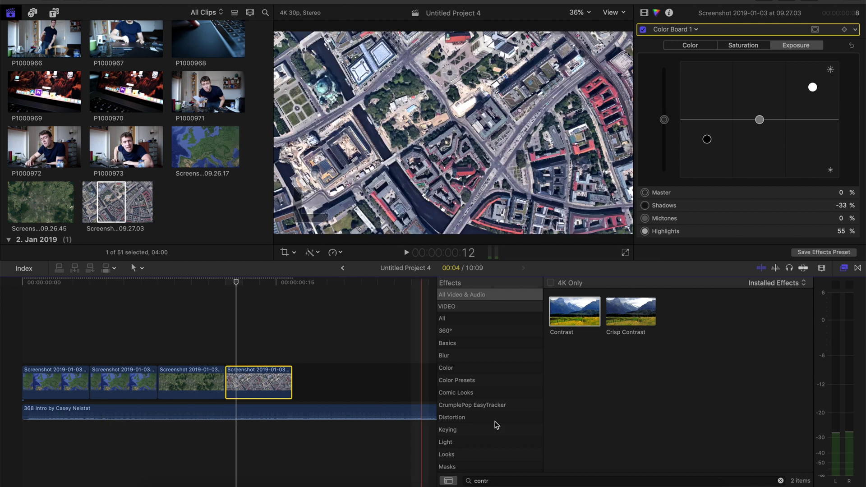
left_click(491, 482)
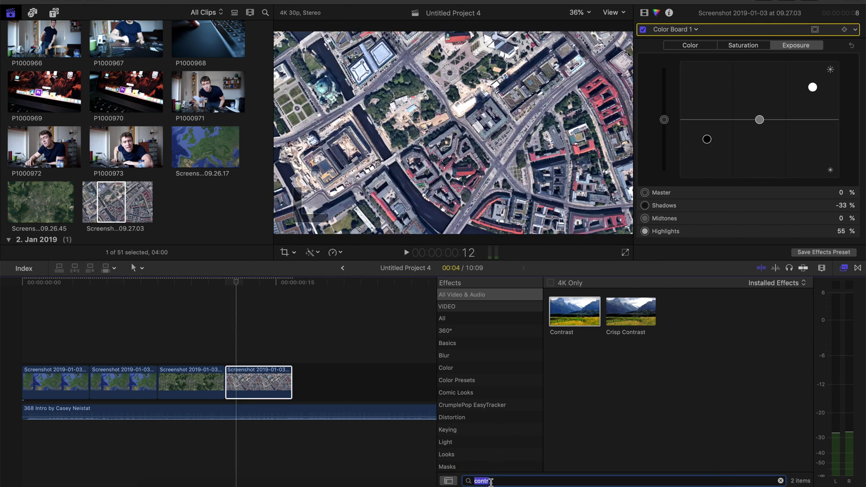
type("zoom")
double_click(577, 311)
left_click(645, 12)
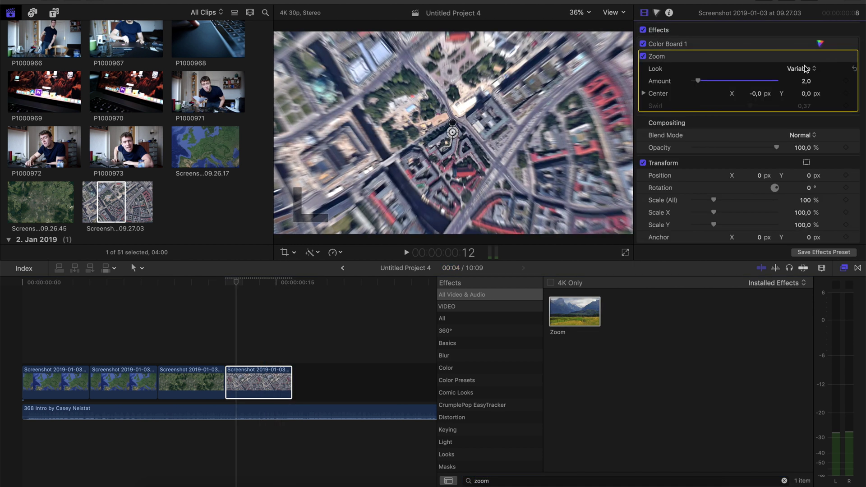
left_click_drag(698, 81, 704, 83)
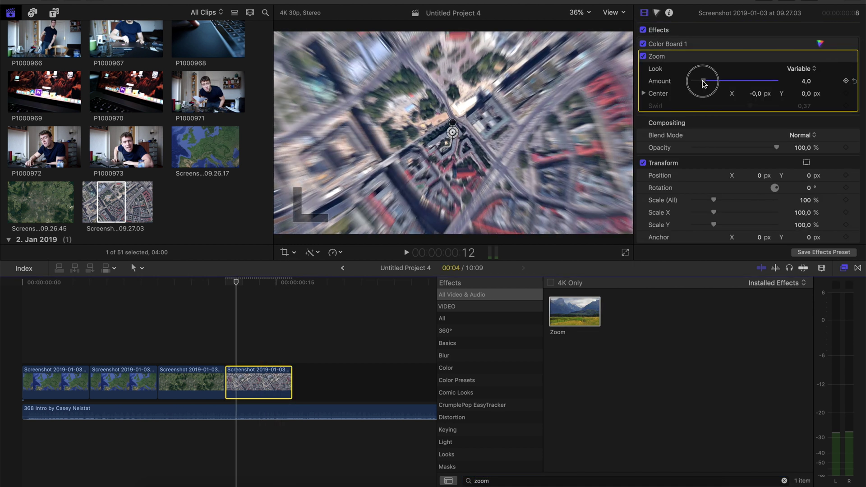
Apply the Zoom blur effect to the whole-city Berlin clip with an Amount of 3.0.
left_click(198, 383)
double_click(574, 310)
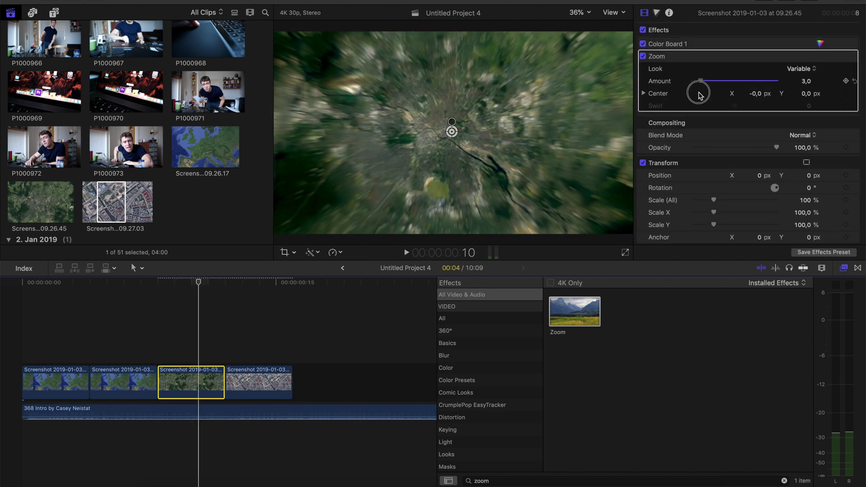
left_click(123, 353)
Apply the Zoom effect to the second Europe clip, keyframing its Amount at 0 at the start and raising it near the end.
left_click(107, 374)
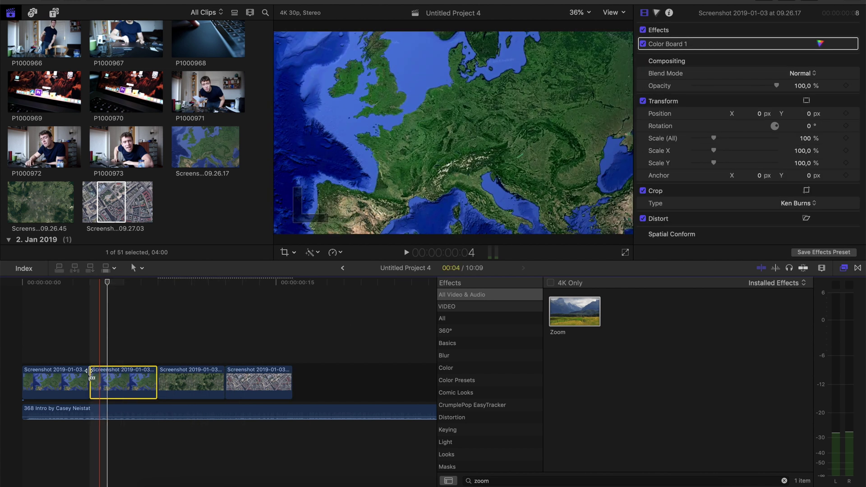
double_click(574, 311)
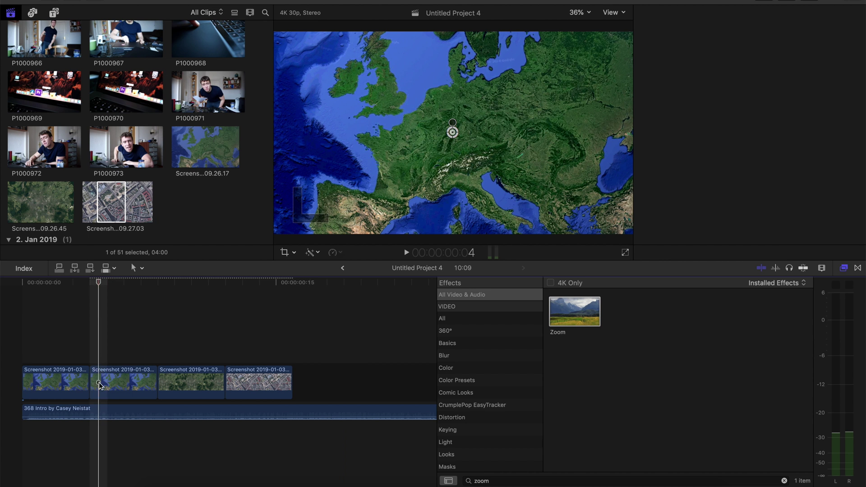
left_click(846, 82)
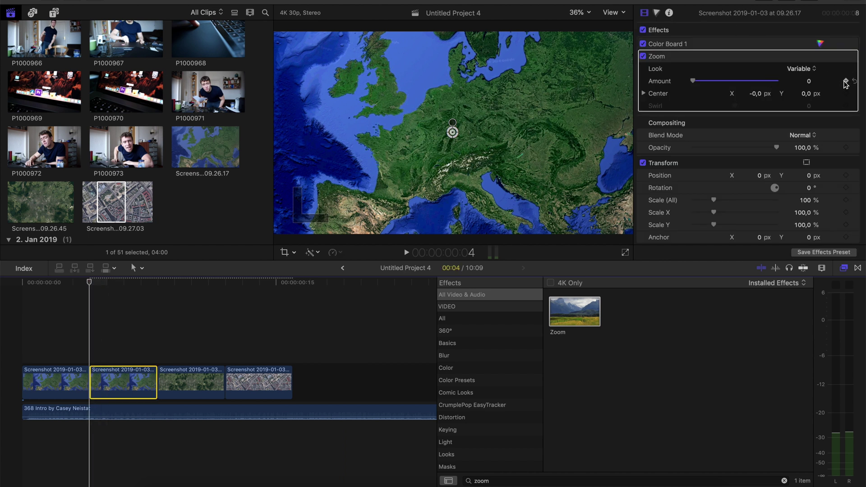
left_click(152, 359)
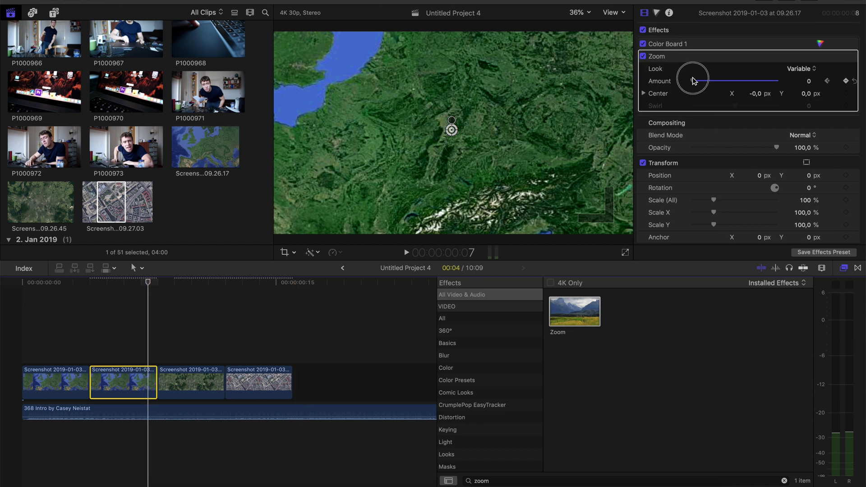
left_click_drag(693, 81, 701, 82)
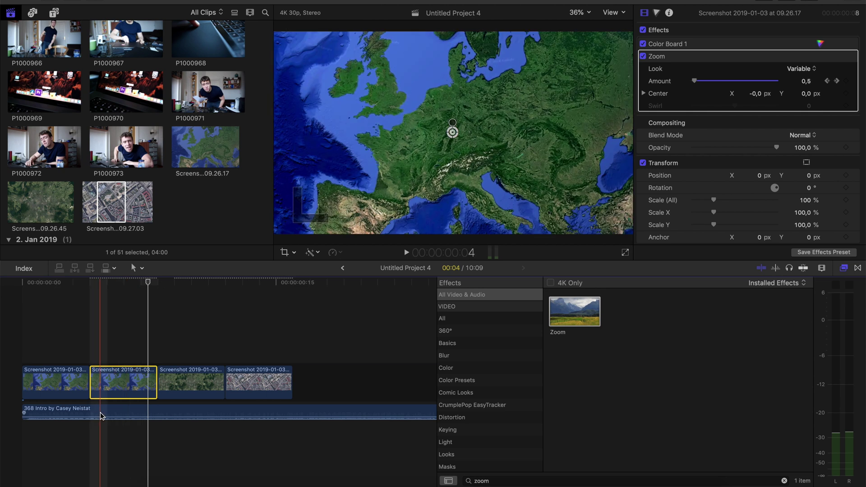
Play the map zoom sequence from the beginning to check the zoom blur.
left_click(4, 363)
key("space")
key("space")
key("space")
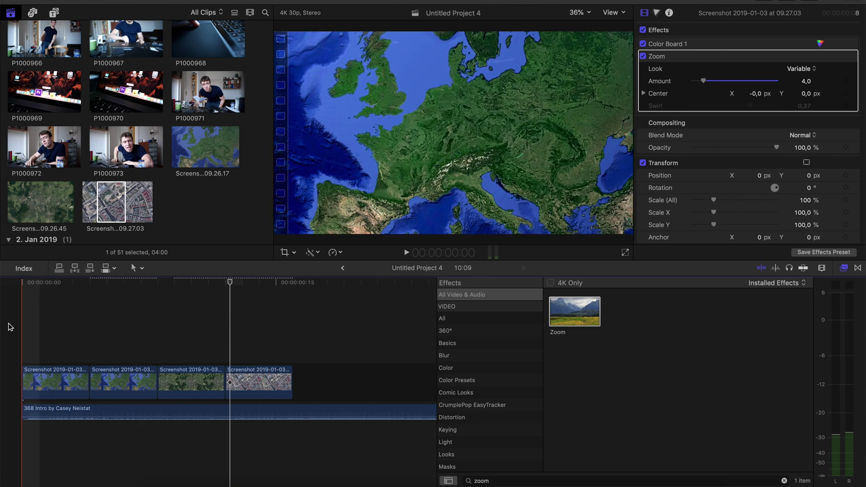
key("Delete")
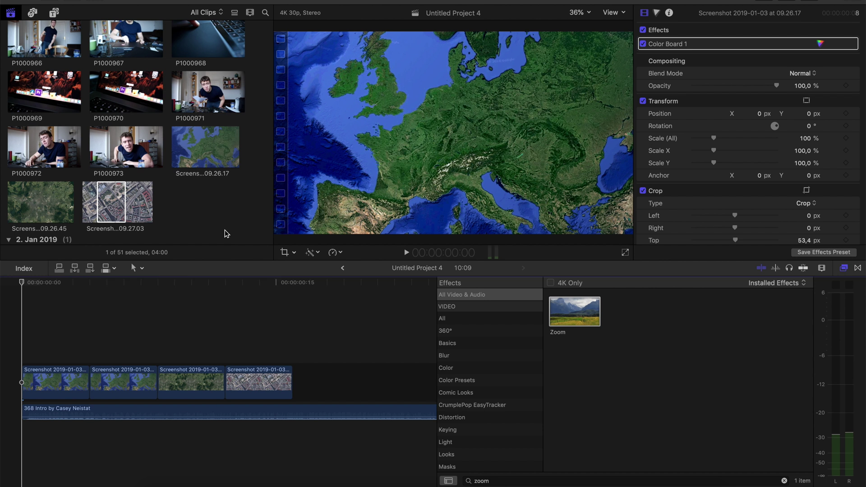
Add the Clouds generator above the first Europe clip at the start of the timeline.
left_click(111, 202)
left_click(54, 12)
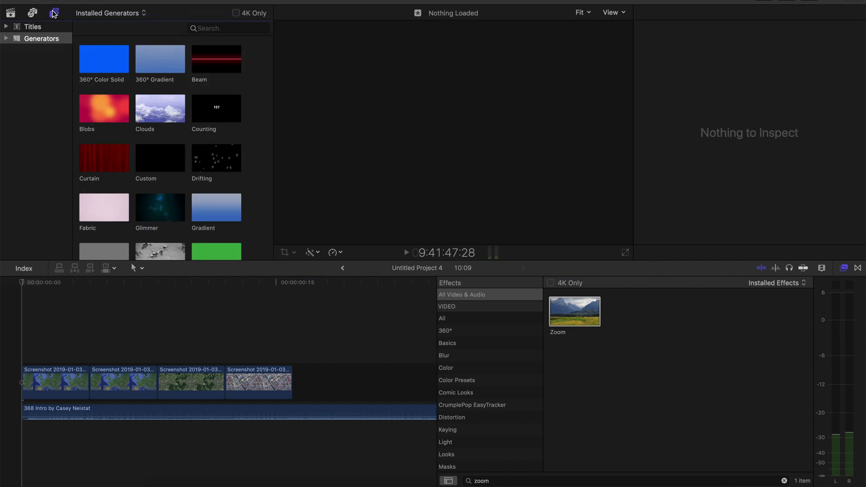
left_click_drag(160, 109, 77, 345)
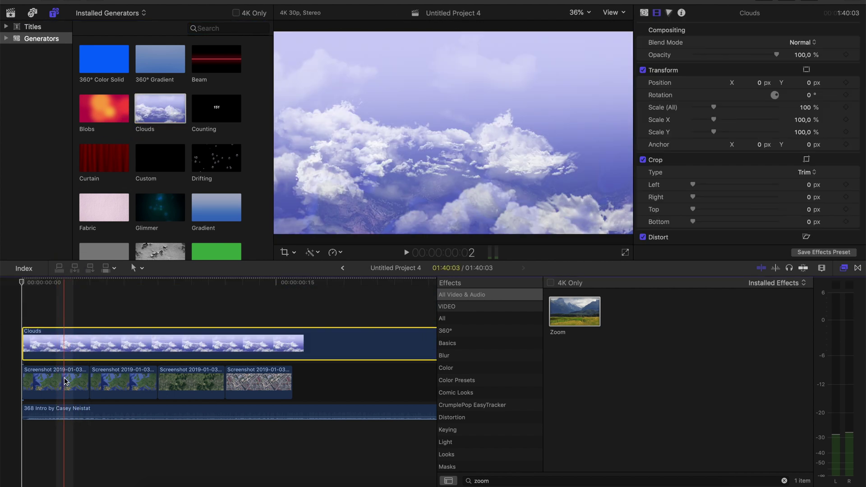
Cut the Clouds clip at the end of the first Europe clip and delete the remainder.
key("v")
key("v")
key("b")
left_click(92, 346)
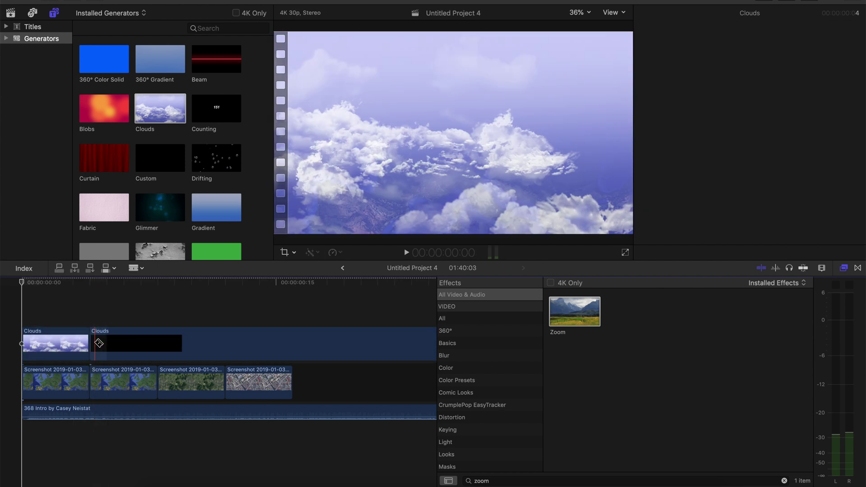
key("a")
left_click(103, 341)
key("BackSpace")
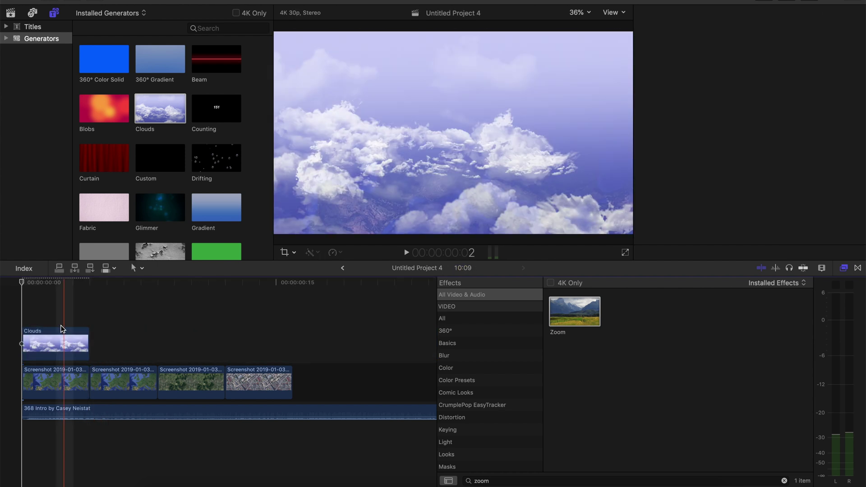
Search the effects for "keyer" and apply the Keyer effect to the Clouds clip.
left_click(63, 333)
left_click(549, 480)
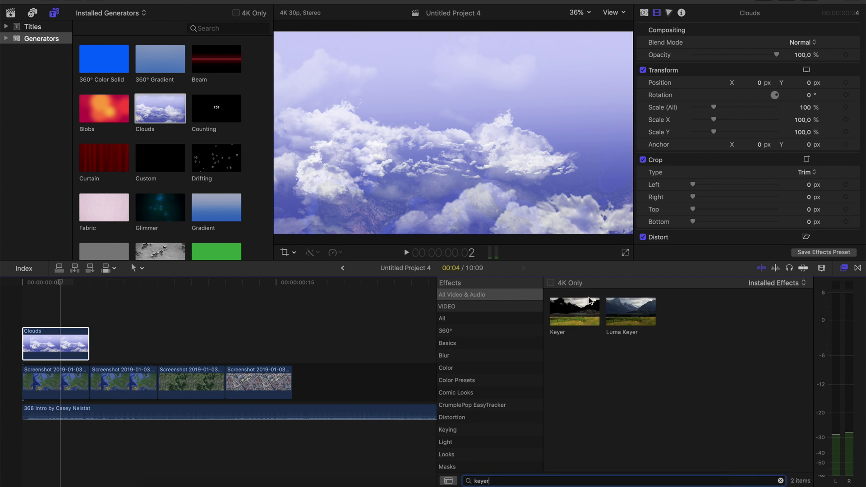
left_click_drag(574, 312, 80, 338)
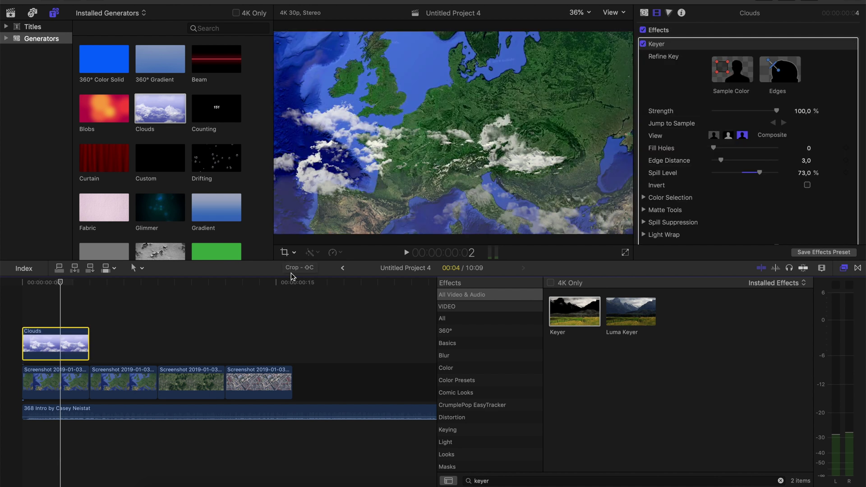
Crop the keyed Clouds clip to a small frame around the upper-left cloud so it fills the image.
left_click(285, 252)
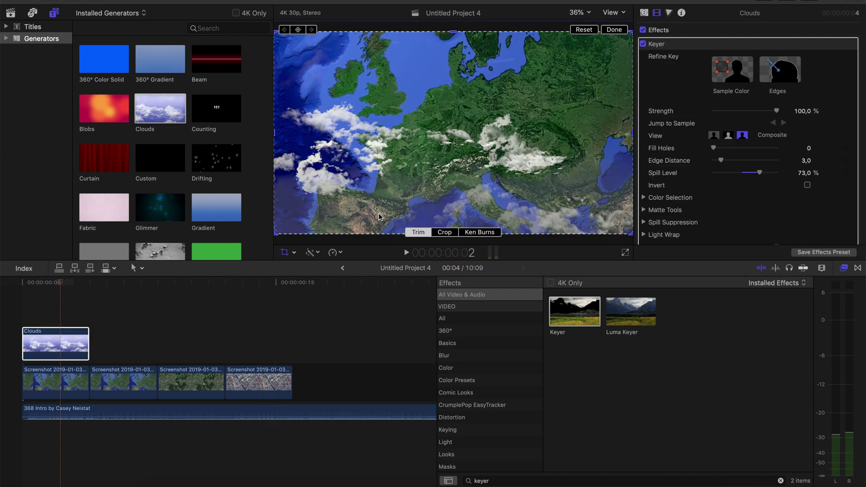
left_click(442, 231)
left_click_drag(632, 235, 351, 101)
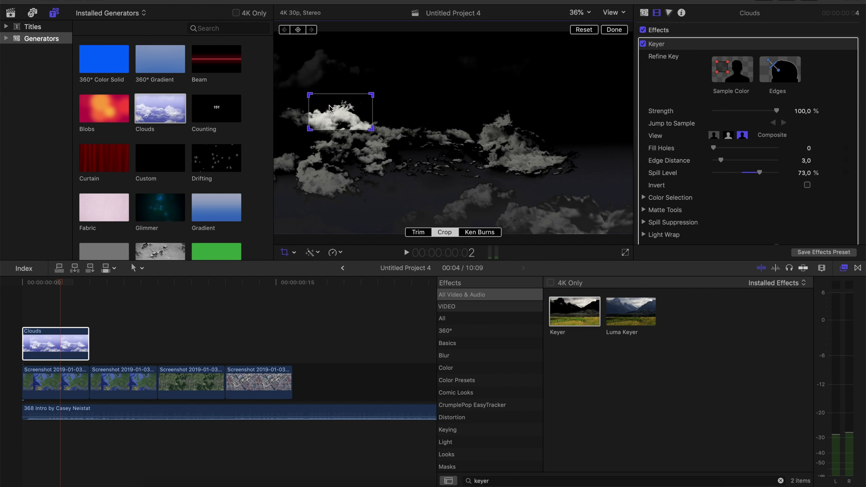
key("Return")
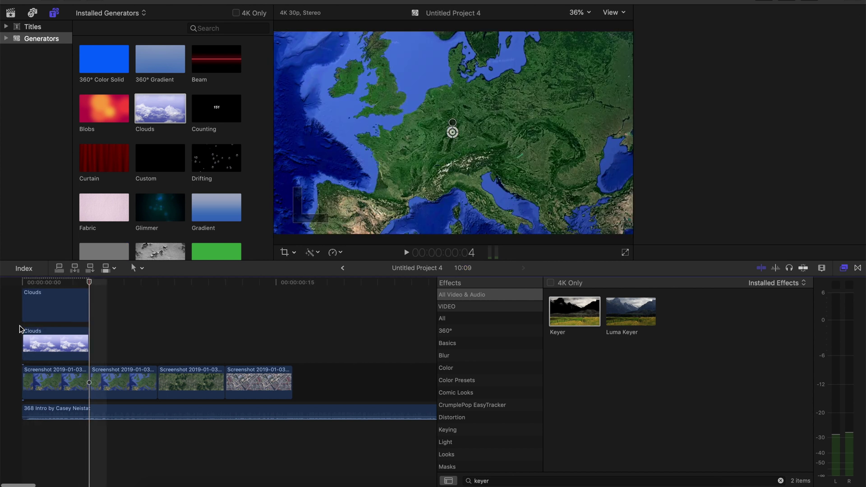
Move the crop frame of the upper Clouds clip down to the cloud in the image's lower-left area.
left_click(47, 318)
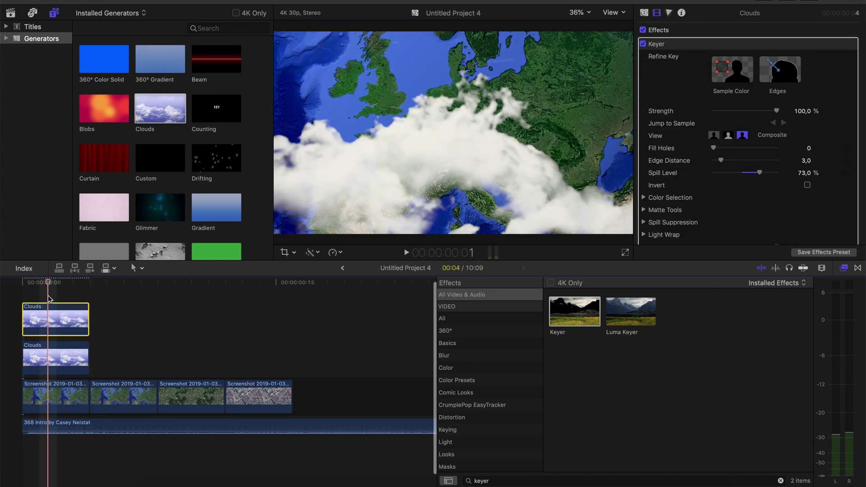
left_click(284, 252)
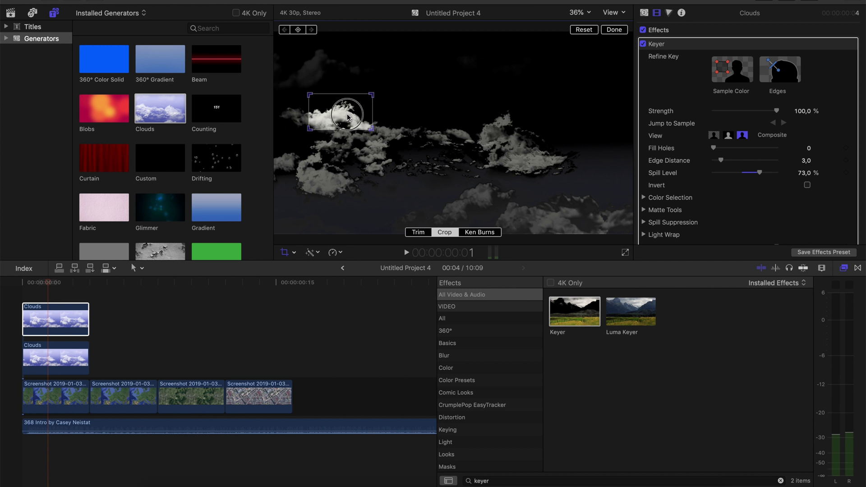
left_click_drag(348, 116, 307, 204)
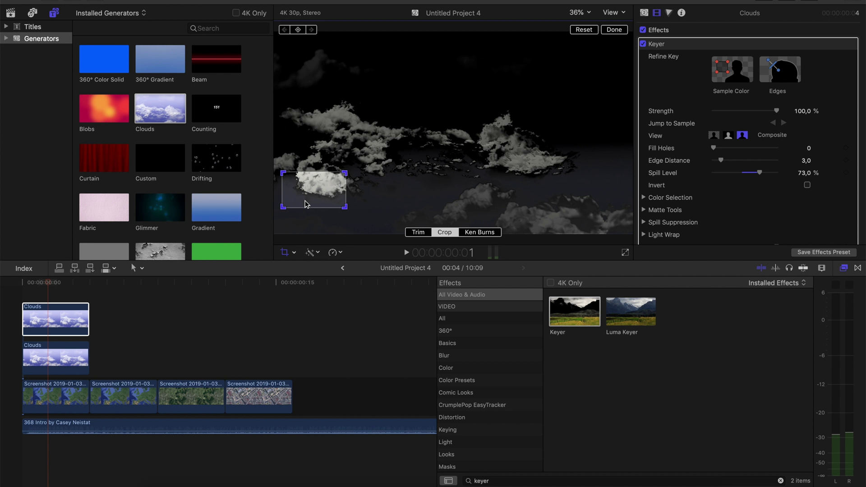
left_click(312, 196)
left_click(614, 29)
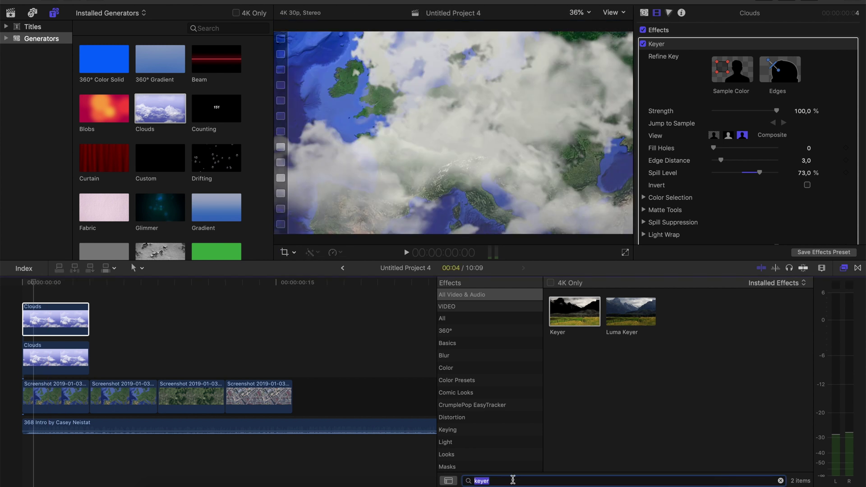
Search the effects for "direc" and apply the Directional blur to the upper Clouds clip.
key("BackSpace")
type("direc")
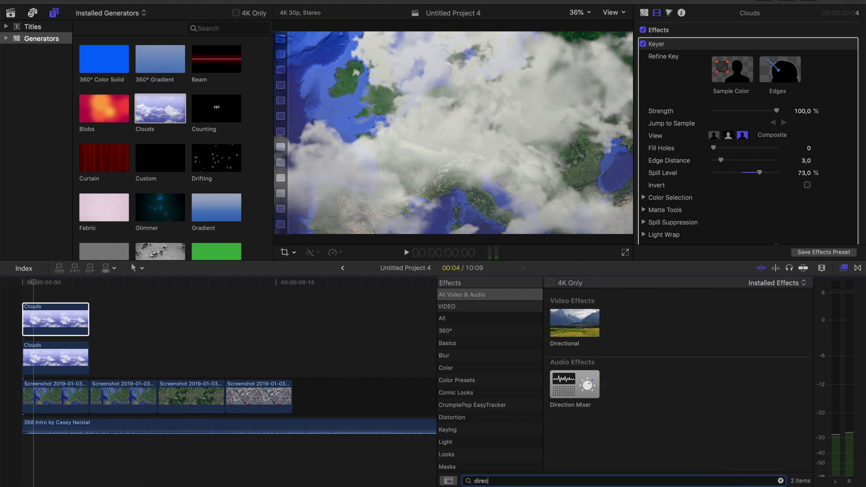
left_click_drag(578, 336, 54, 312)
left_click(50, 301)
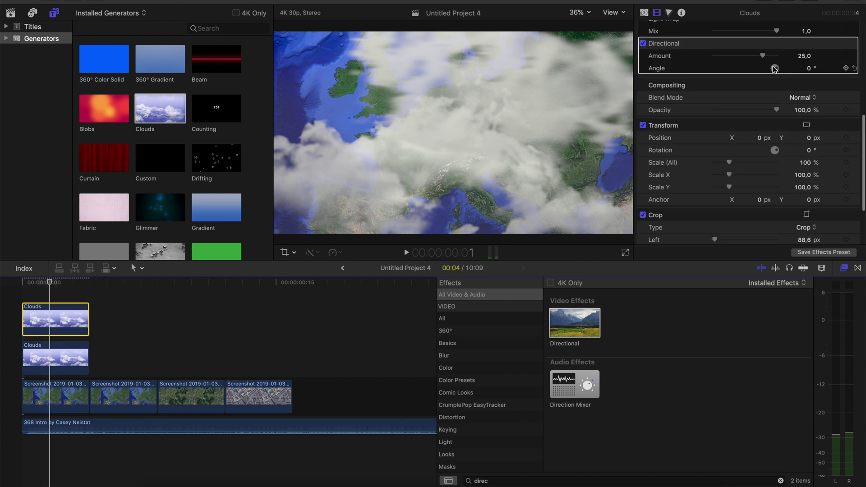
Set the upper Clouds clip's Directional blur to an amount of 94 and an angle of about 220°.
left_click_drag(774, 68, 784, 66)
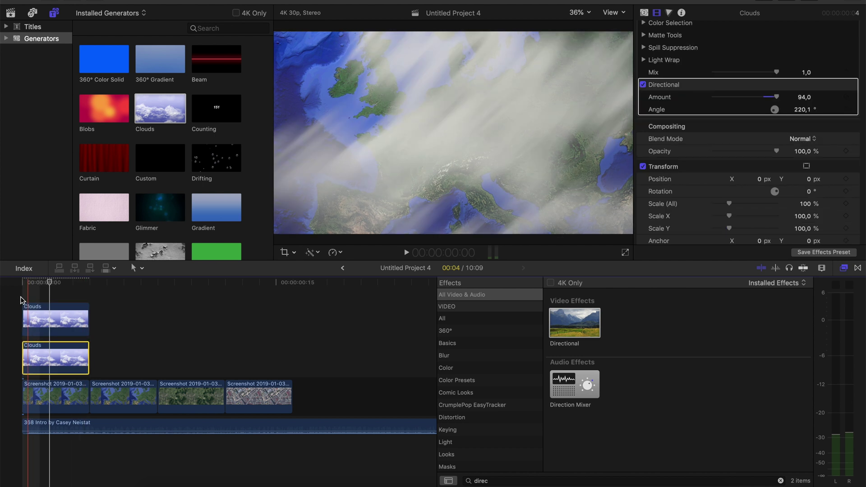
Keyframe the lower Clouds clip's position from its first frame to its last so the clouds slide out toward the image's lower left.
left_click(20, 298)
left_click(38, 356)
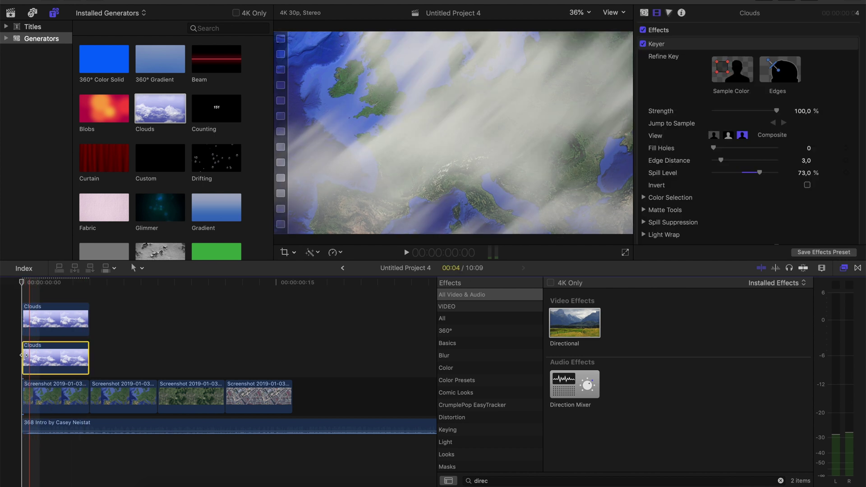
key("shift+t")
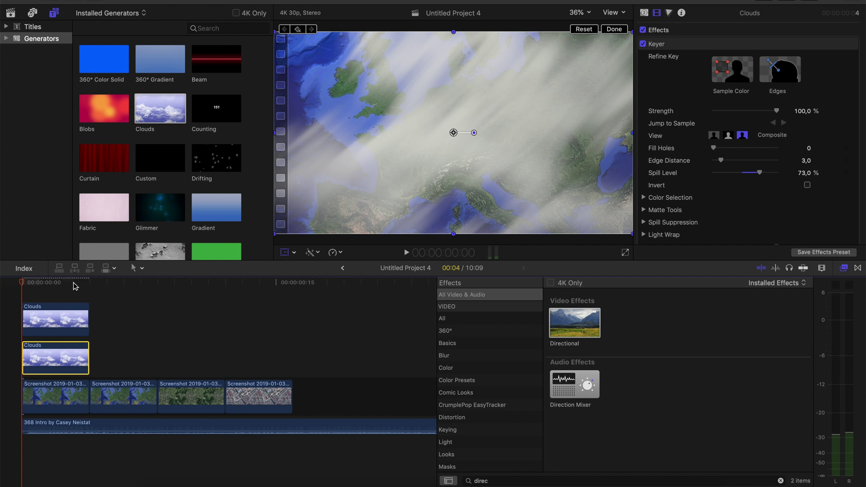
left_click_drag(77, 282, 84, 282)
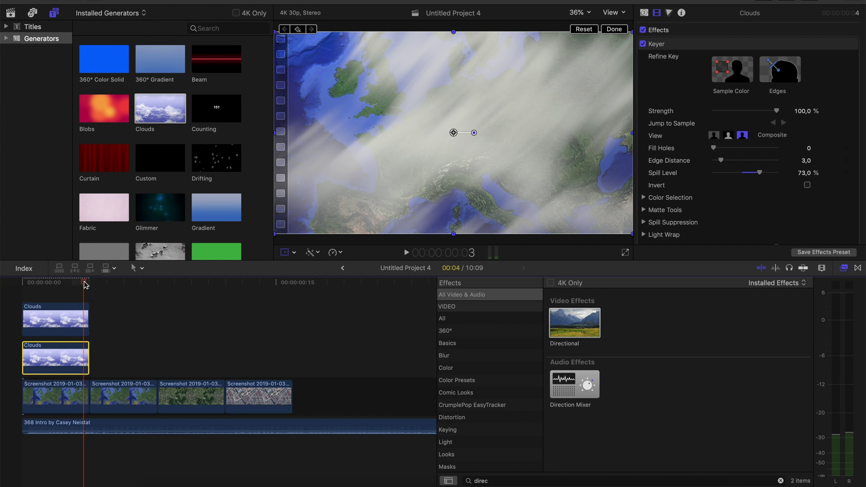
left_click_drag(453, 133, 338, 221)
Keyframe the upper Clouds clip's position from its first frame to its last so the clouds slide out toward the image's upper right.
left_click(42, 319)
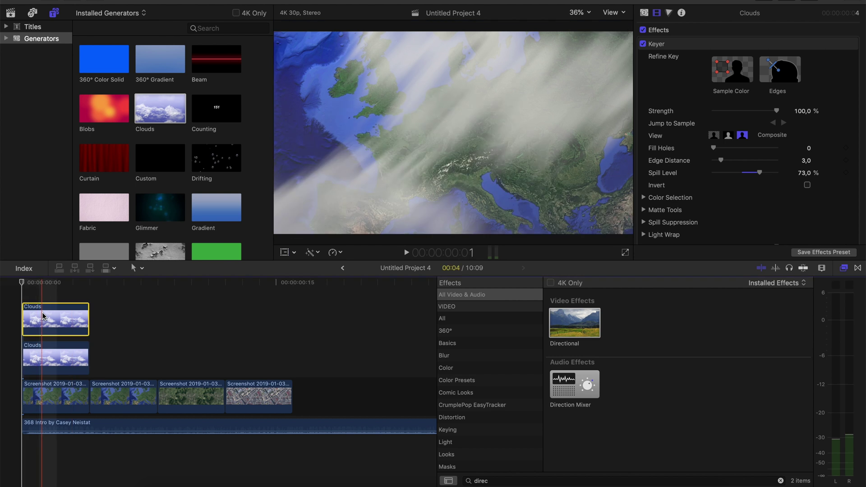
left_click(4, 306)
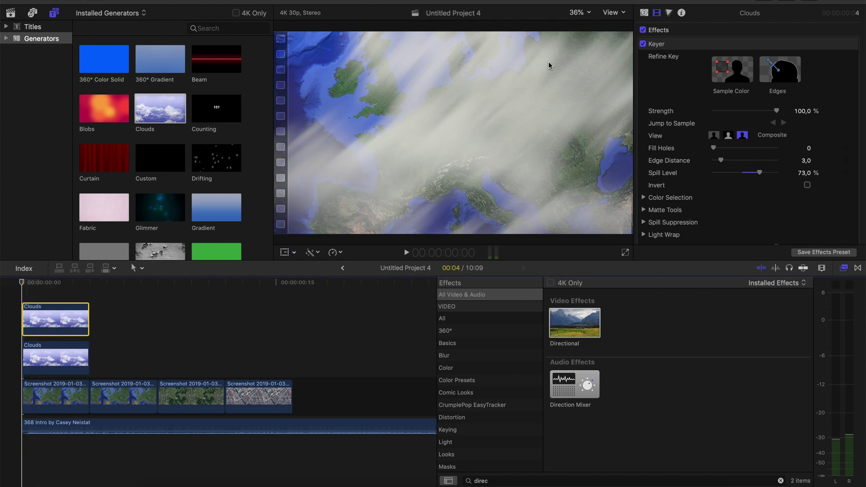
left_click(285, 252)
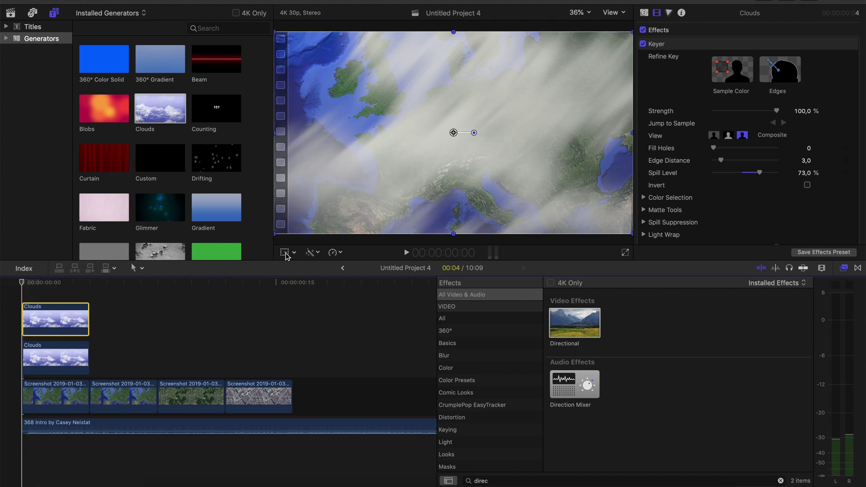
left_click(75, 283)
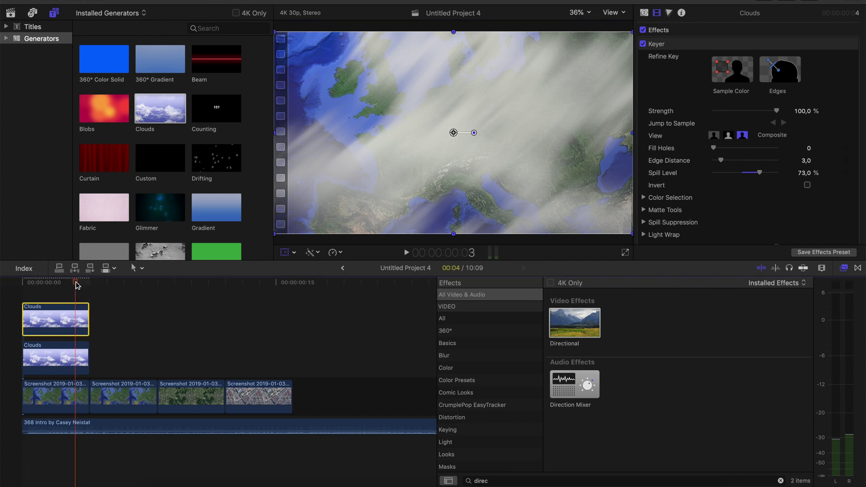
left_click_drag(370, 101, 470, 30)
left_click_drag(435, 115, 586, 1)
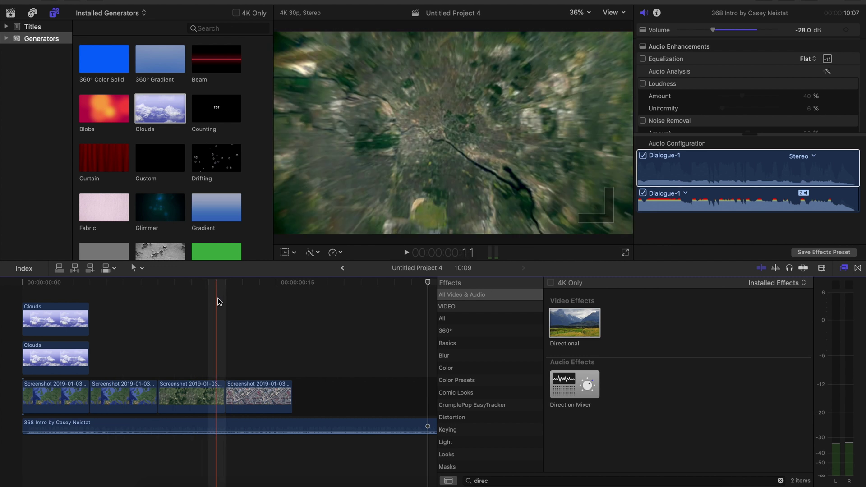
Raise the last map clip's Color Board master exposure to 79% at its first frame for a white flash.
left_click(234, 312)
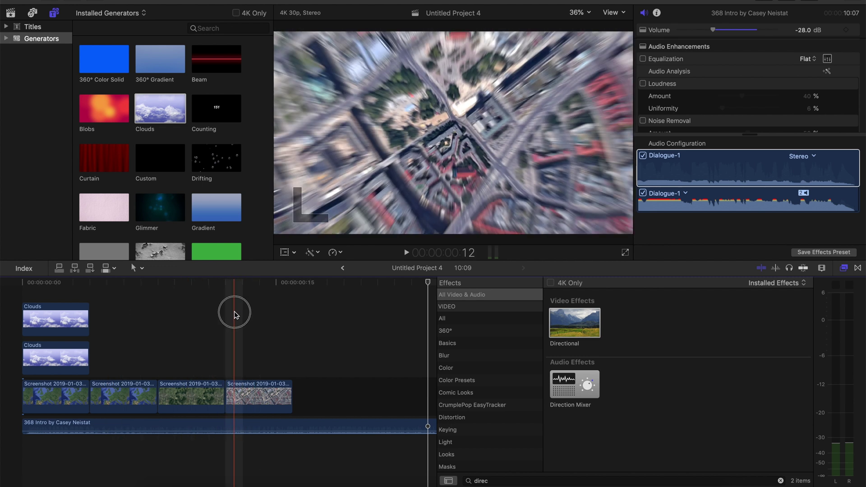
left_click(239, 393)
left_click(656, 13)
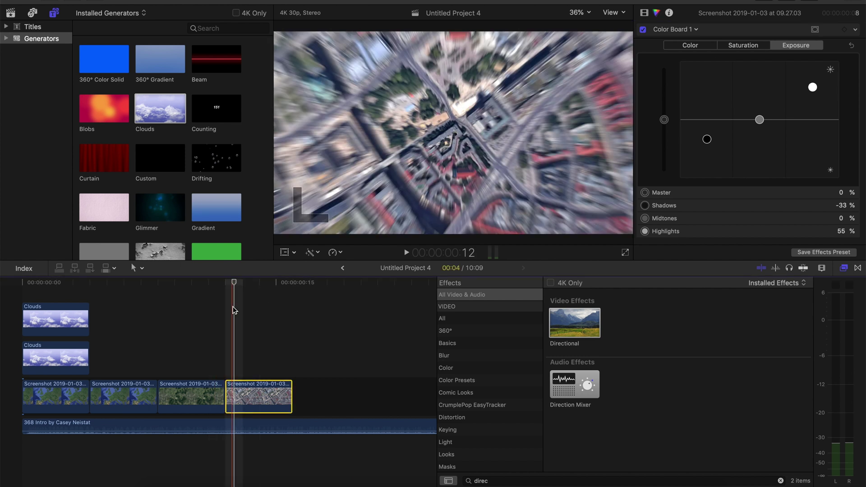
left_click_drag(664, 119, 664, 73)
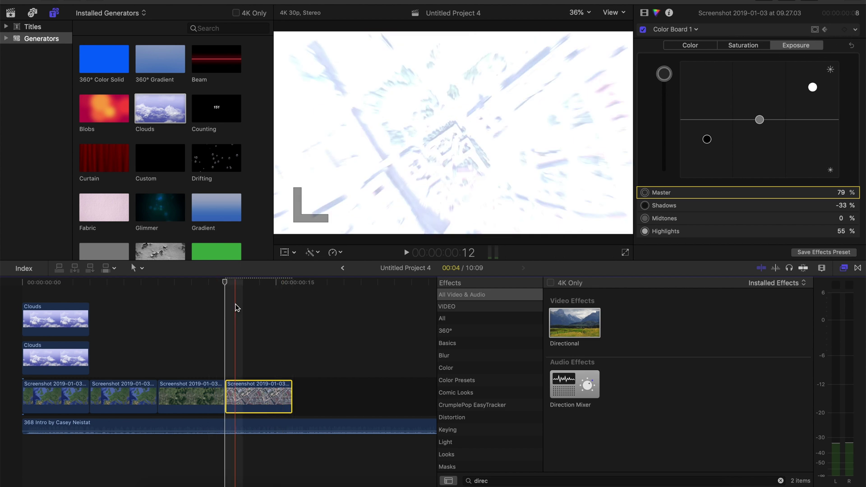
Keyframe the last map clip's master exposure back down to about neutral at frame 14 to fade out the flash.
key("Right")
key("Right")
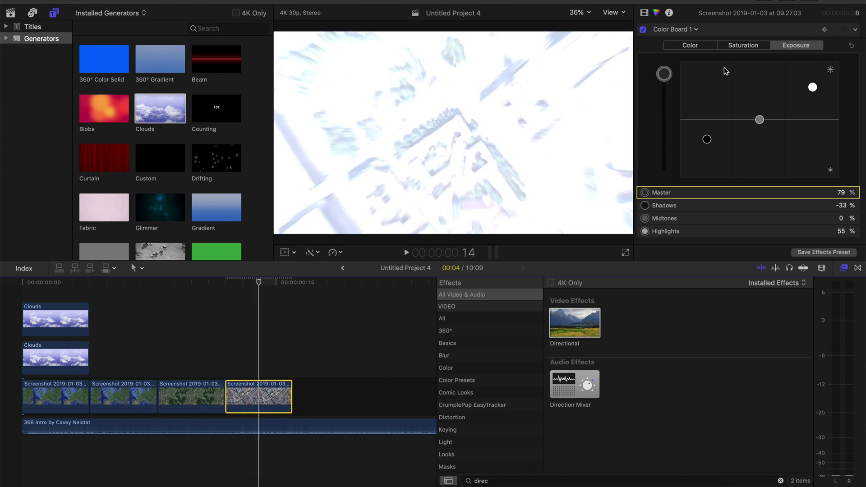
left_click_drag(669, 78, 667, 121)
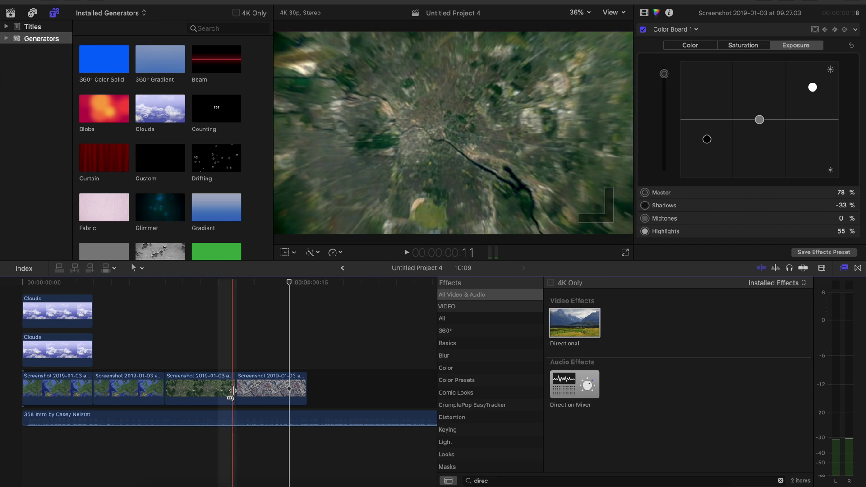
Lengthen the last two map clips in the timeline by one frame each.
left_click_drag(231, 390, 252, 391)
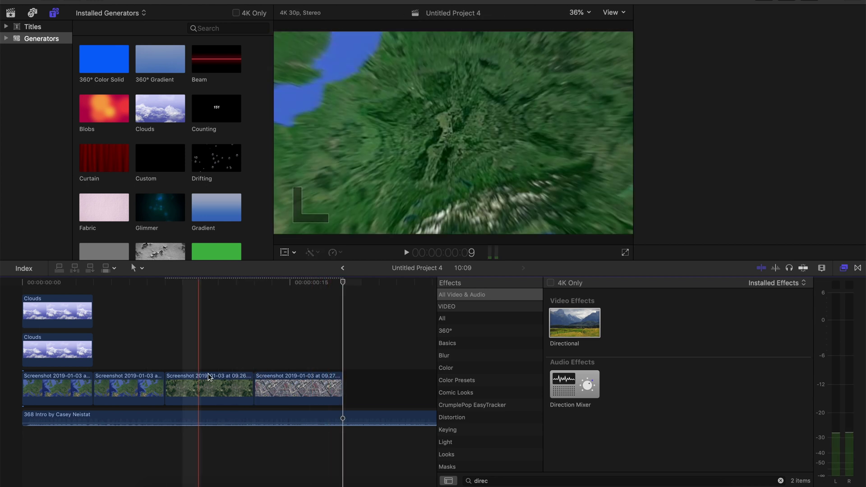